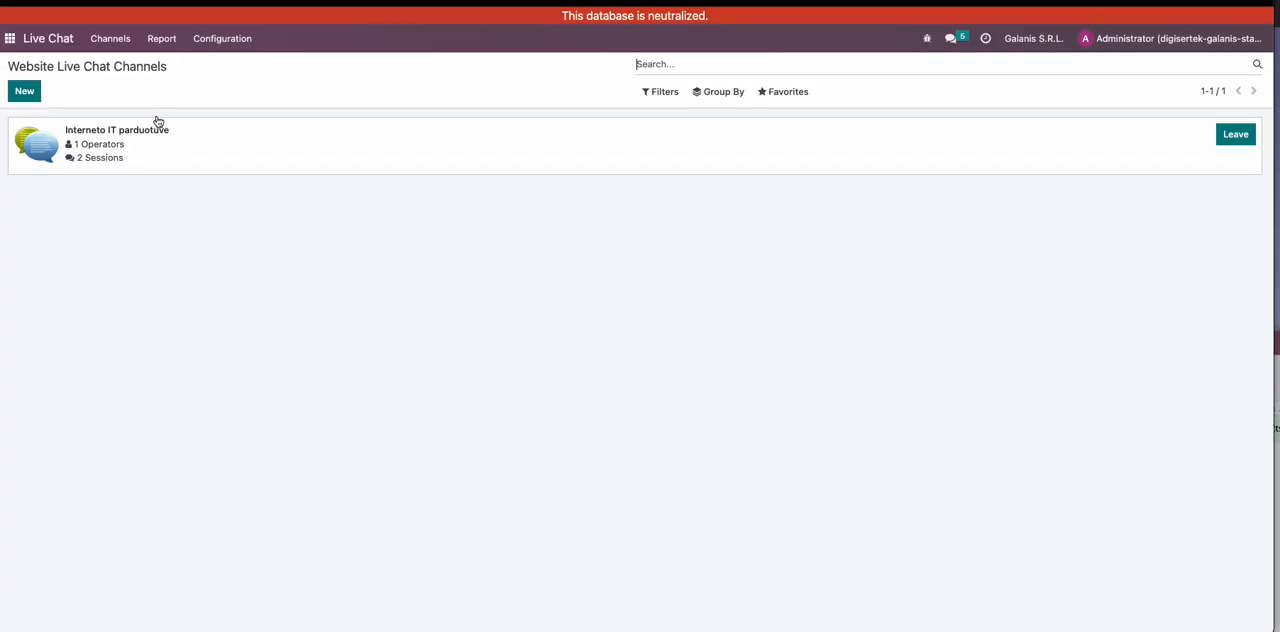
- Examine the "Interneto IT parduotuve" channel's details and the users available as operators without adding any, and return to the channel list
left_click(182, 145)
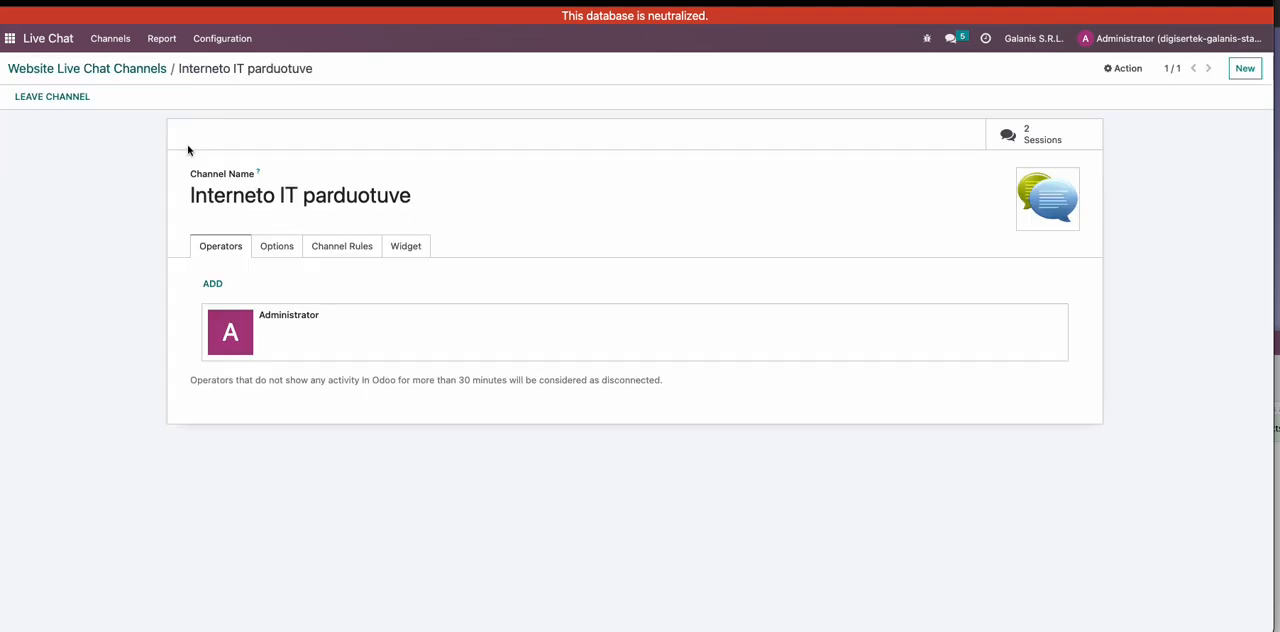
left_click_drag(300, 197, 224, 197)
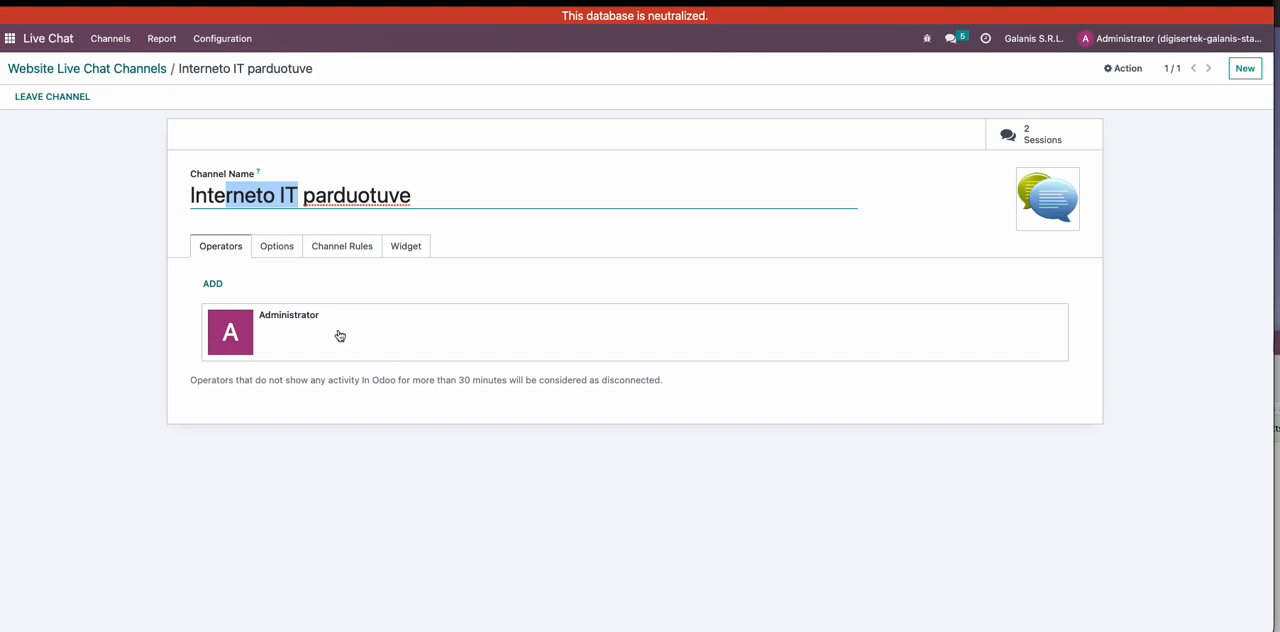
left_click(216, 288)
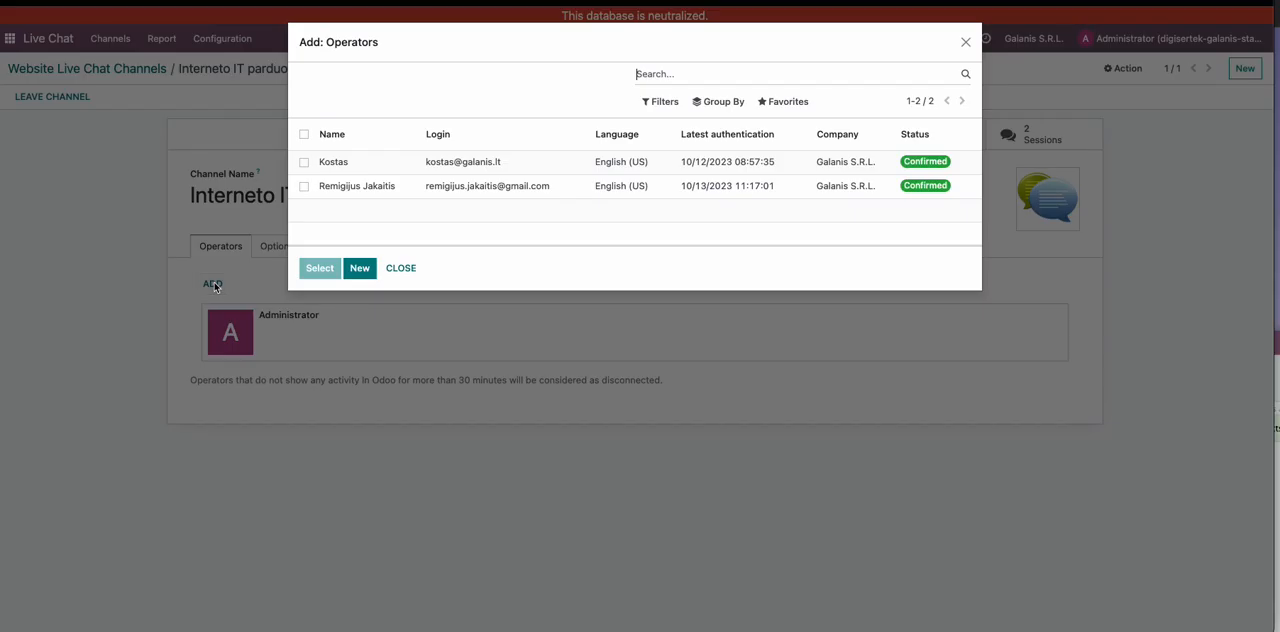
left_click(304, 162)
left_click(304, 163)
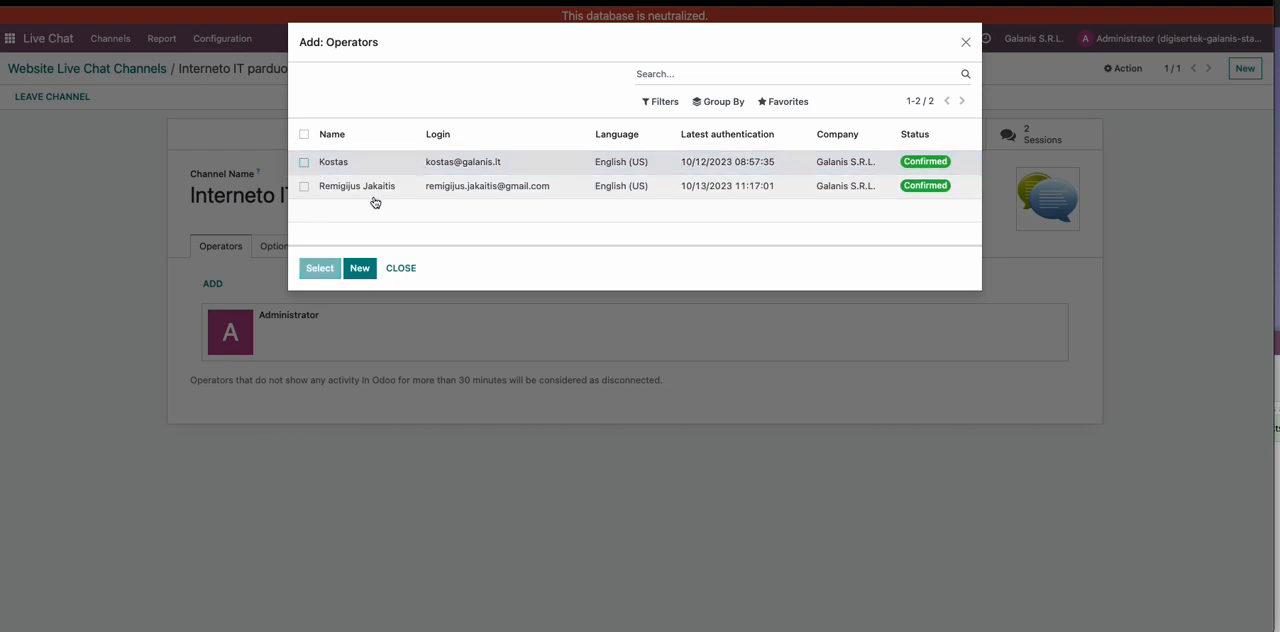
left_click(965, 42)
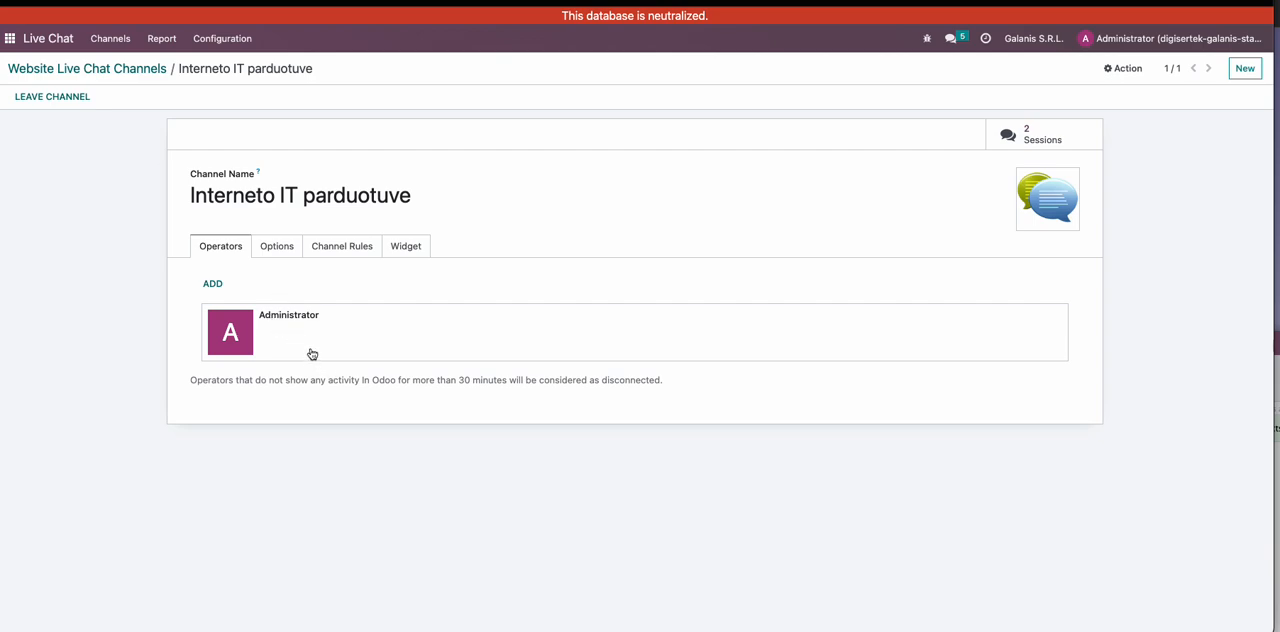
left_click(110, 71)
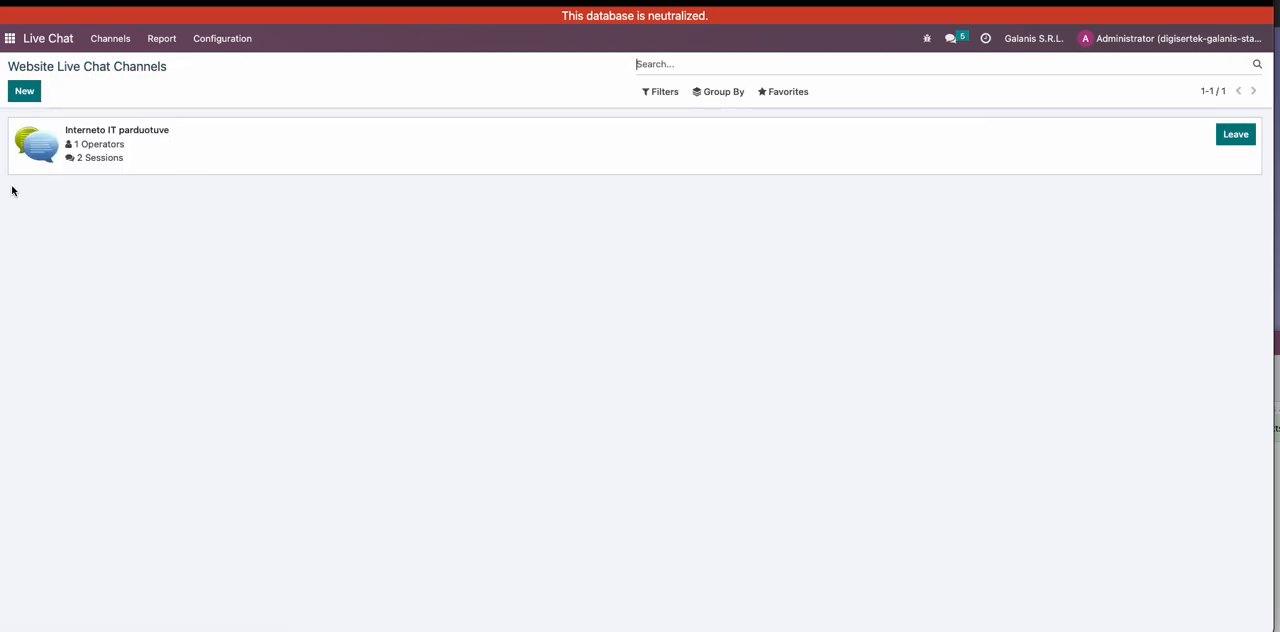
- Draft a new live chat channel named "UK parduotuve", check its widget and operator settings, and discard the draft
left_click(25, 94)
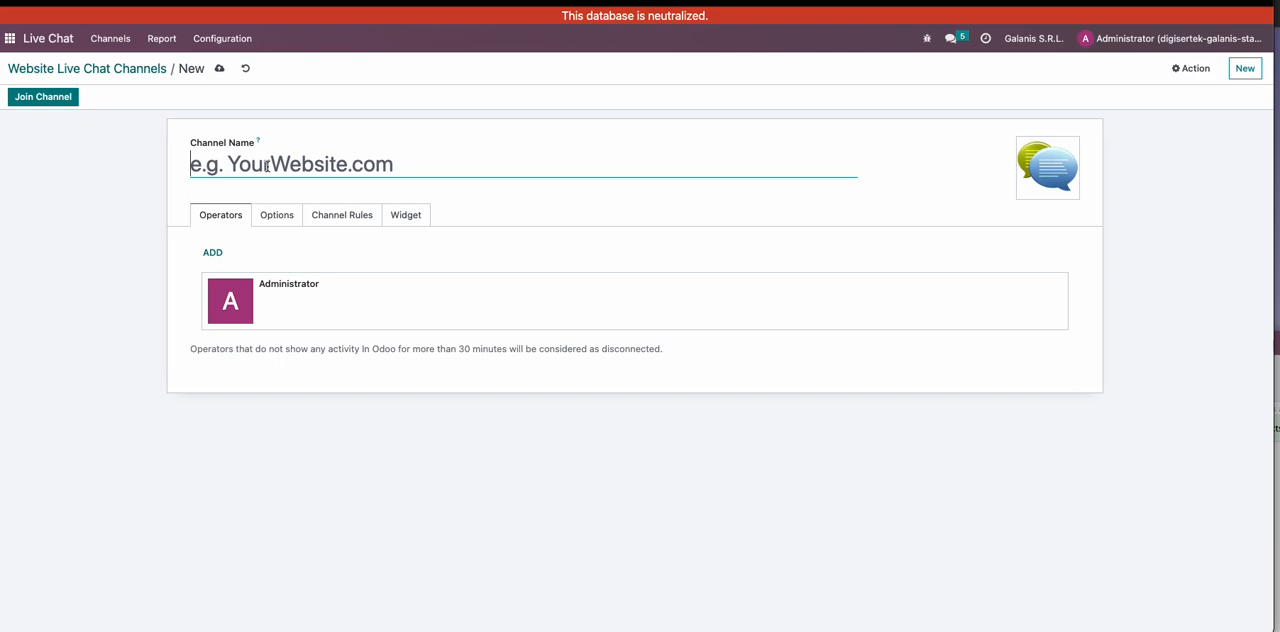
type("UK parduotuve")
left_click(400, 214)
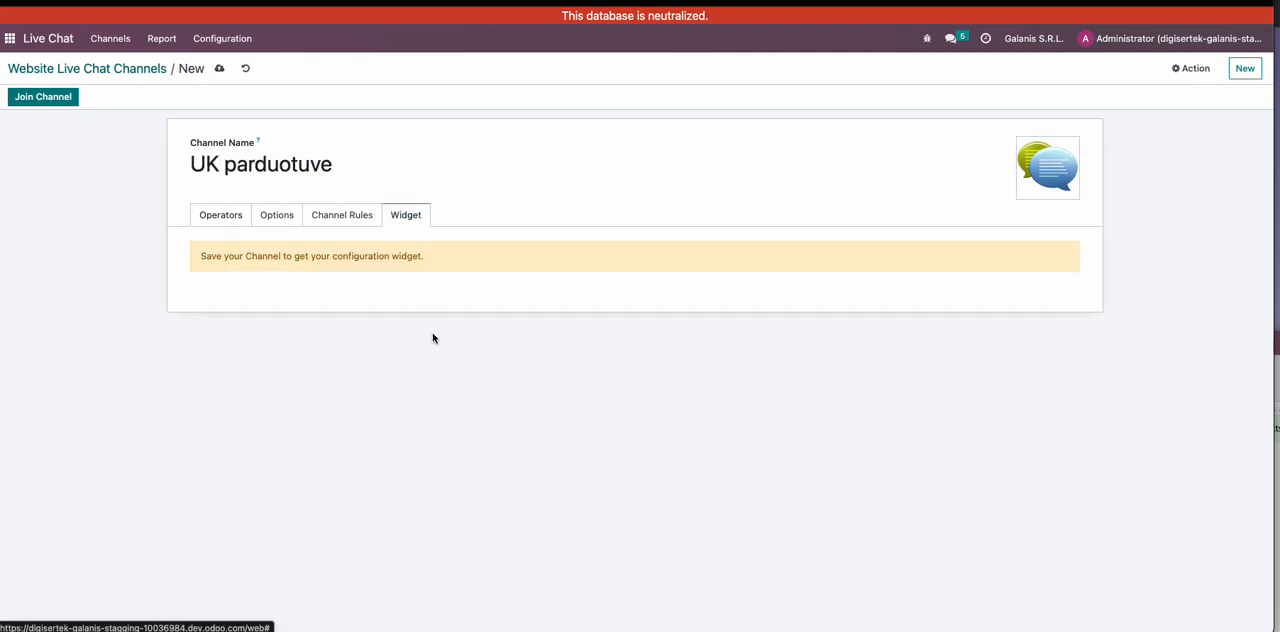
left_click(231, 217)
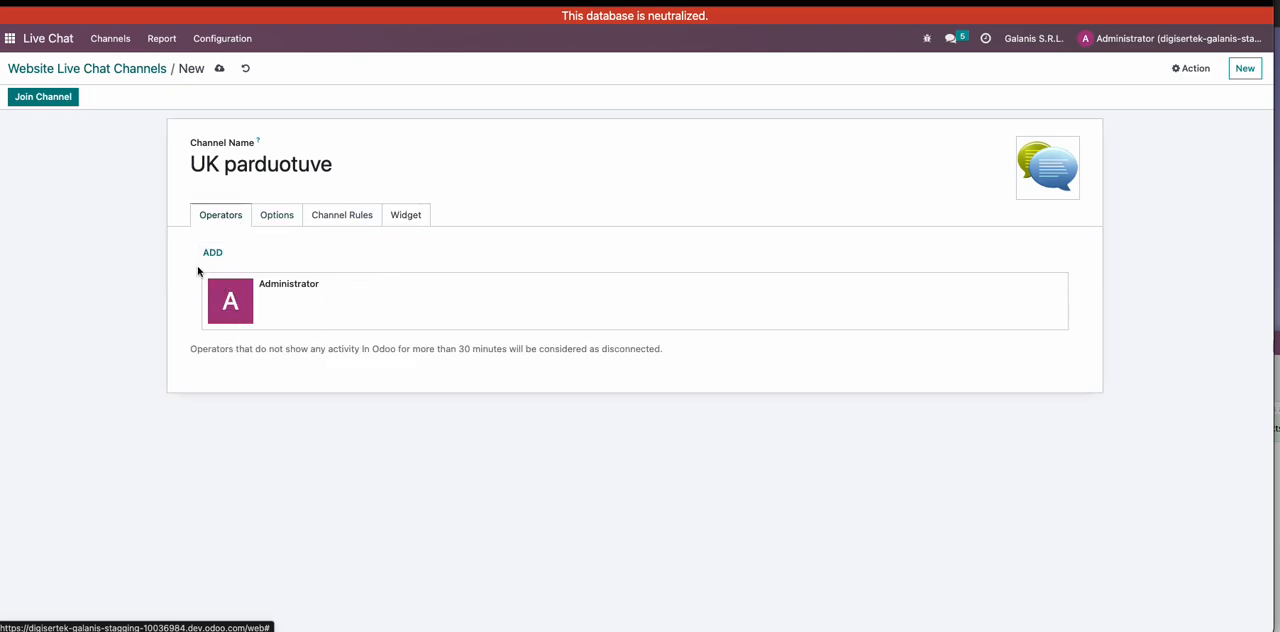
left_click(245, 68)
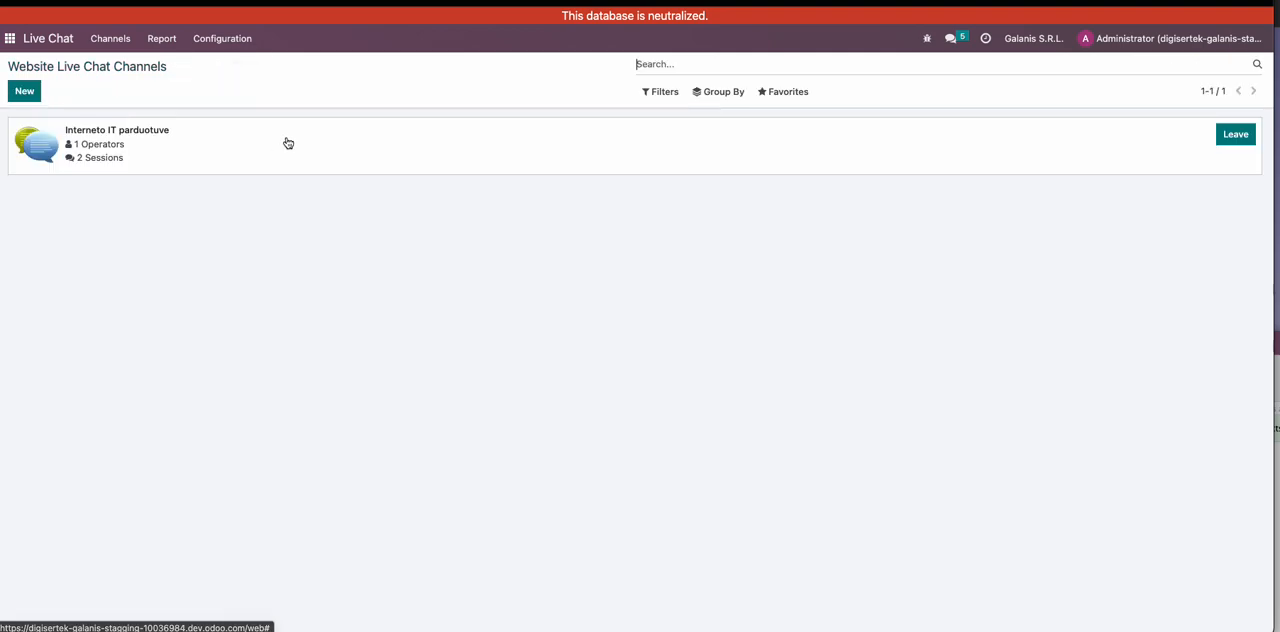
- In the canned responses list, change the shortcut of the "hello" response to "sveiki"
left_click(240, 40)
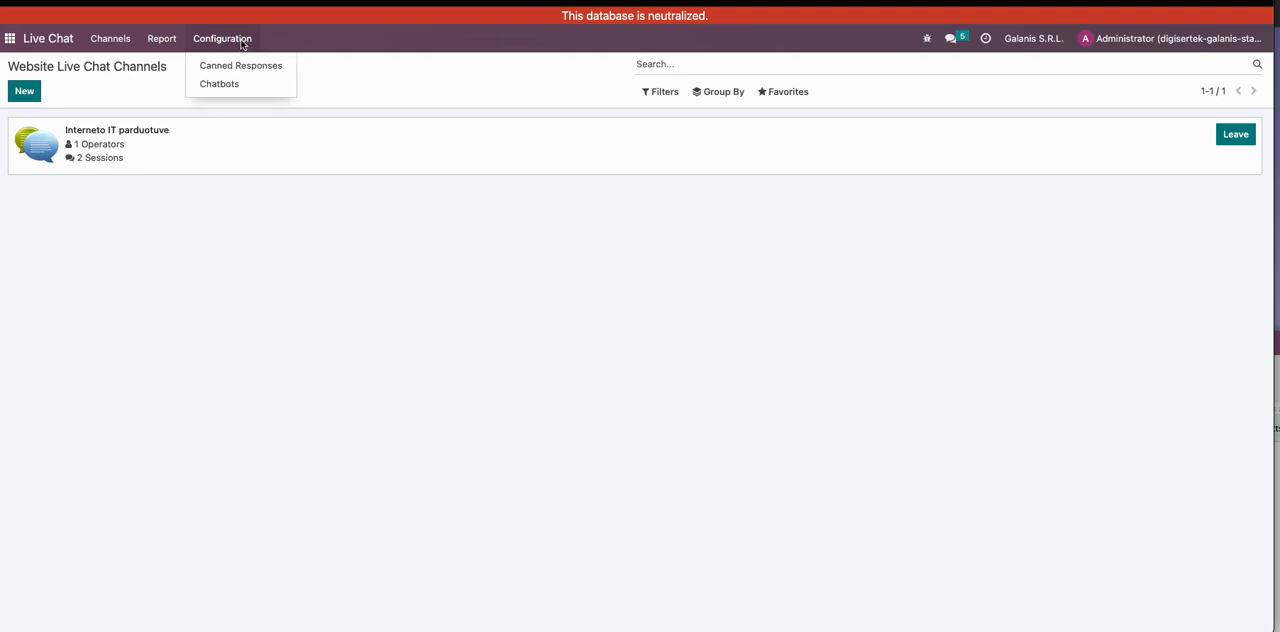
left_click(240, 69)
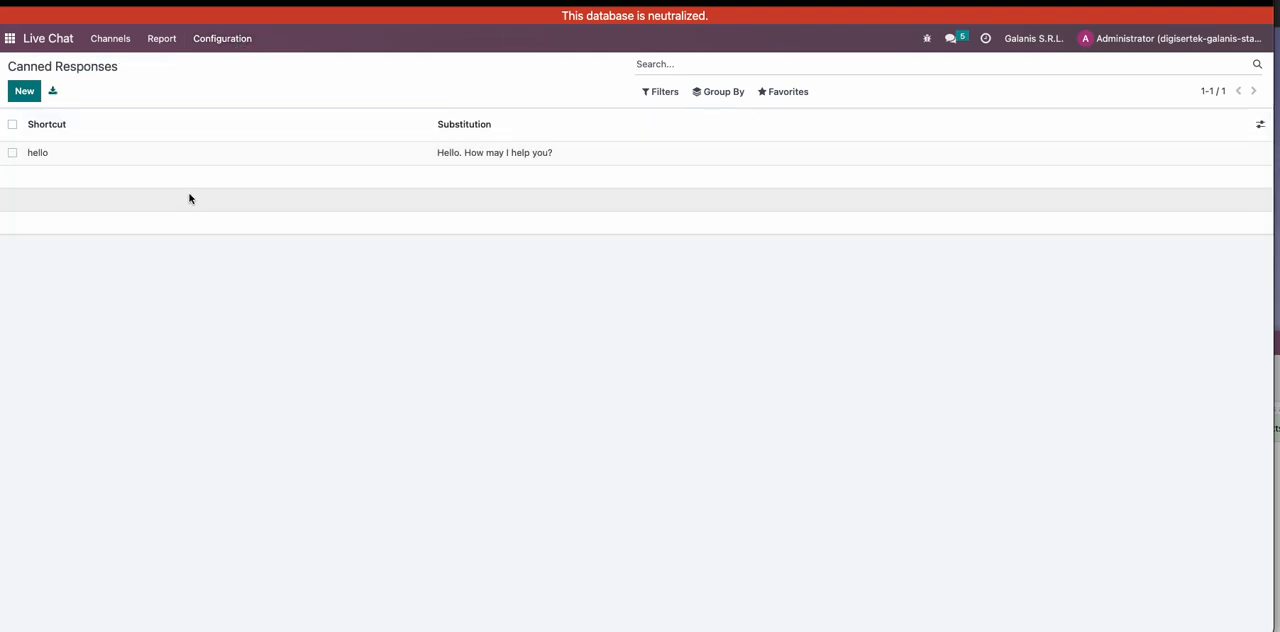
left_click(30, 93)
left_click(62, 155)
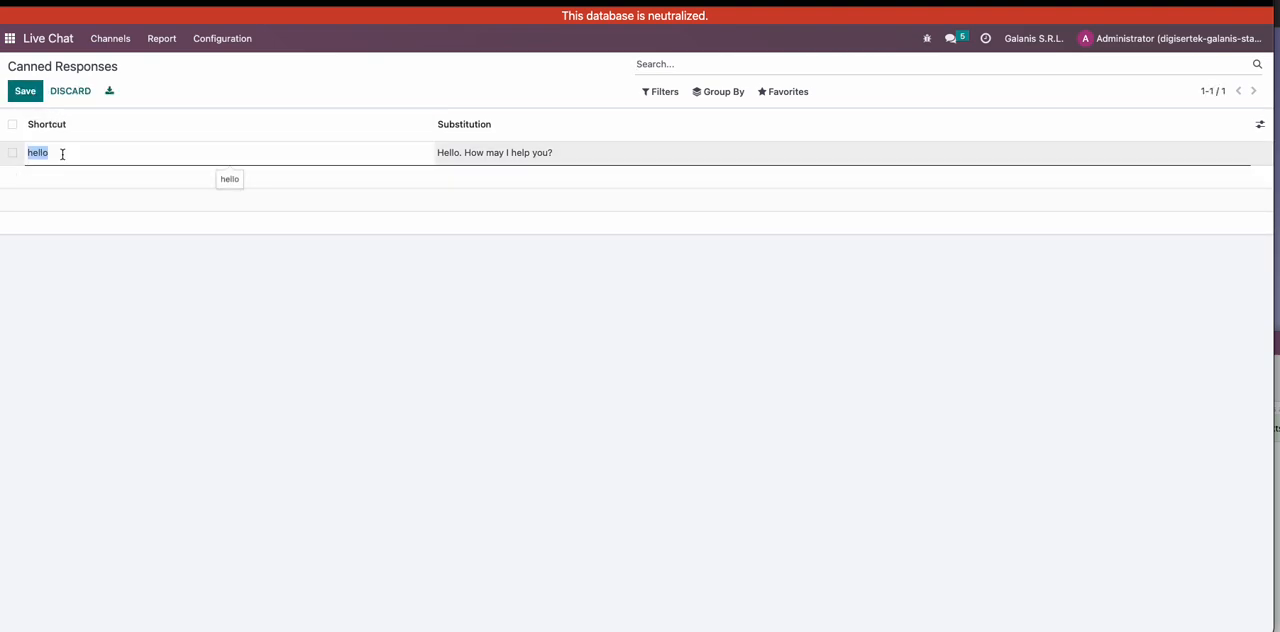
type("sve")
- Set the "sveiki" response's substitution to "Sveiki. Kuo galiu būti jums naudingas?" and save it
left_click(531, 154)
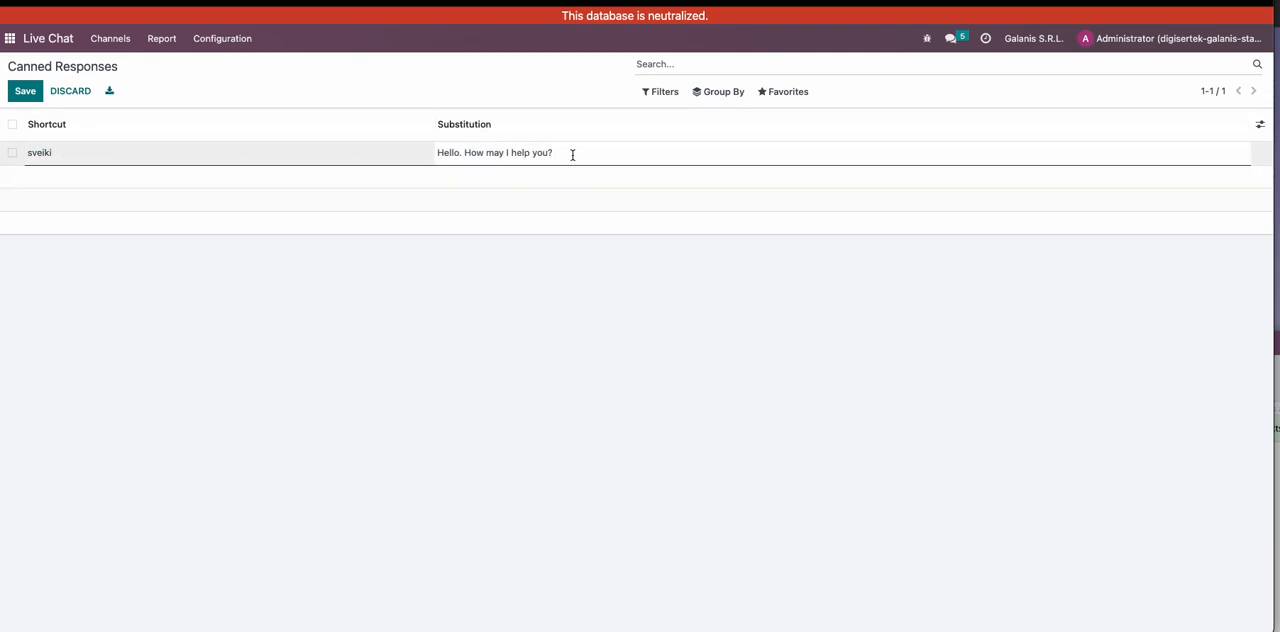
left_click_drag(571, 152, 423, 150)
type("Sve")
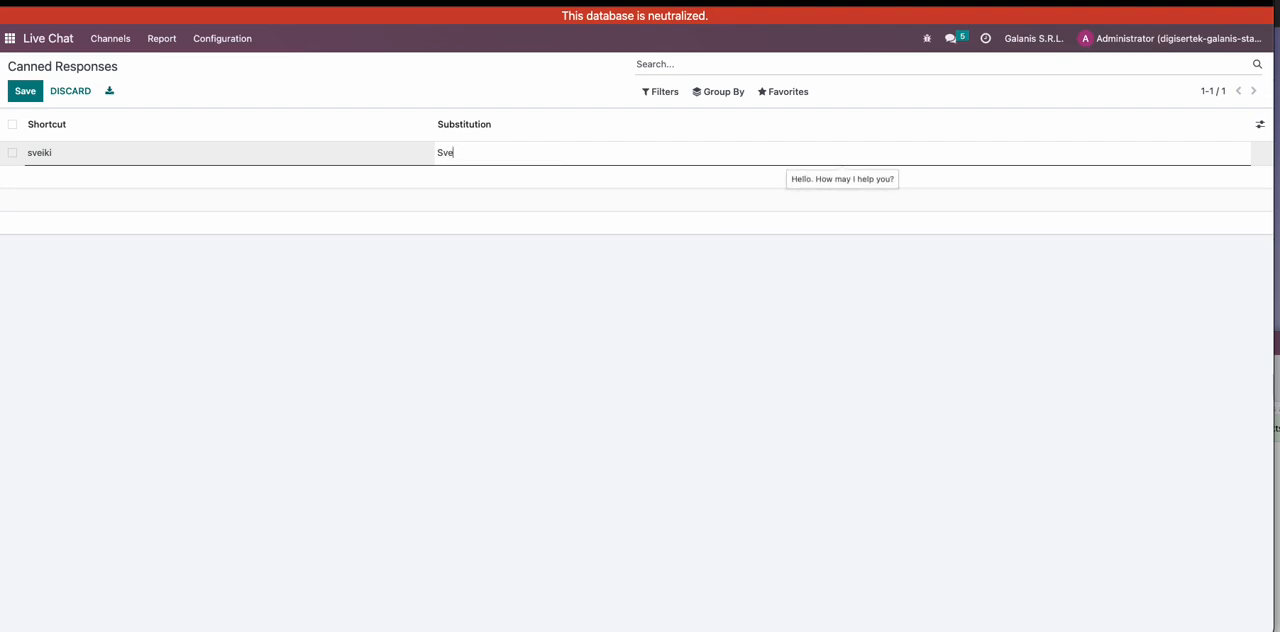
type("iki. Kuo galiu b8ūti jums naudo")
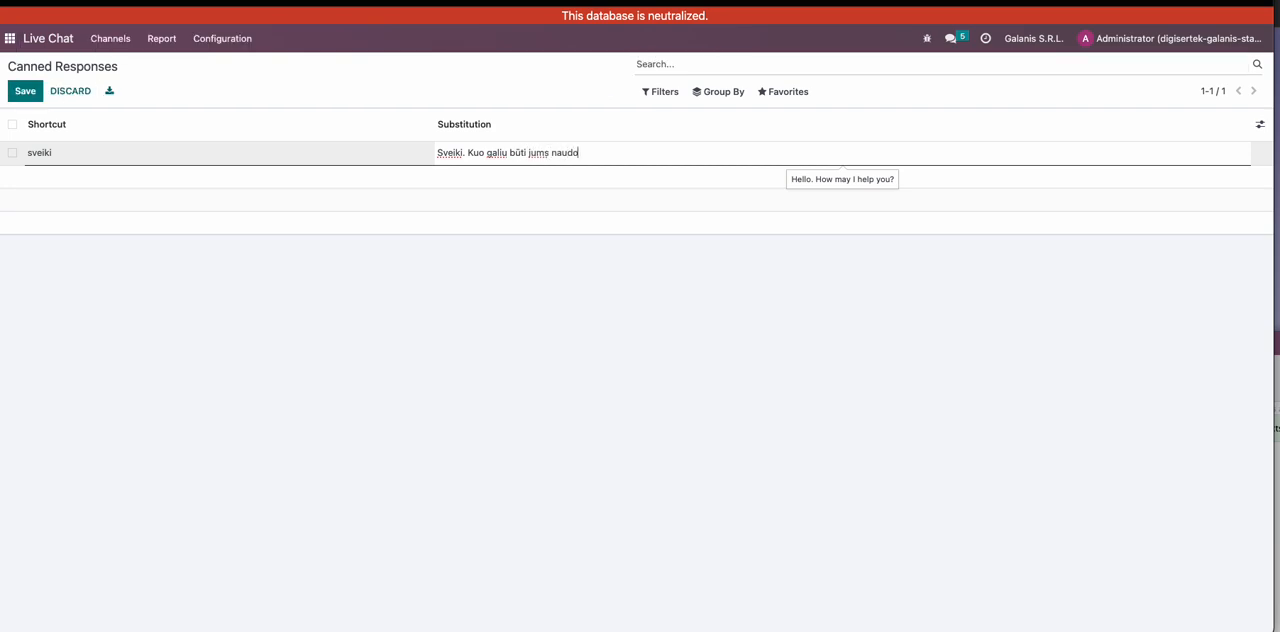
key("BackSpace")
type("ingas?")
left_click(24, 92)
- Add a new canned response with the shortcut "Mane domina jūsų produktas"
left_click(28, 97)
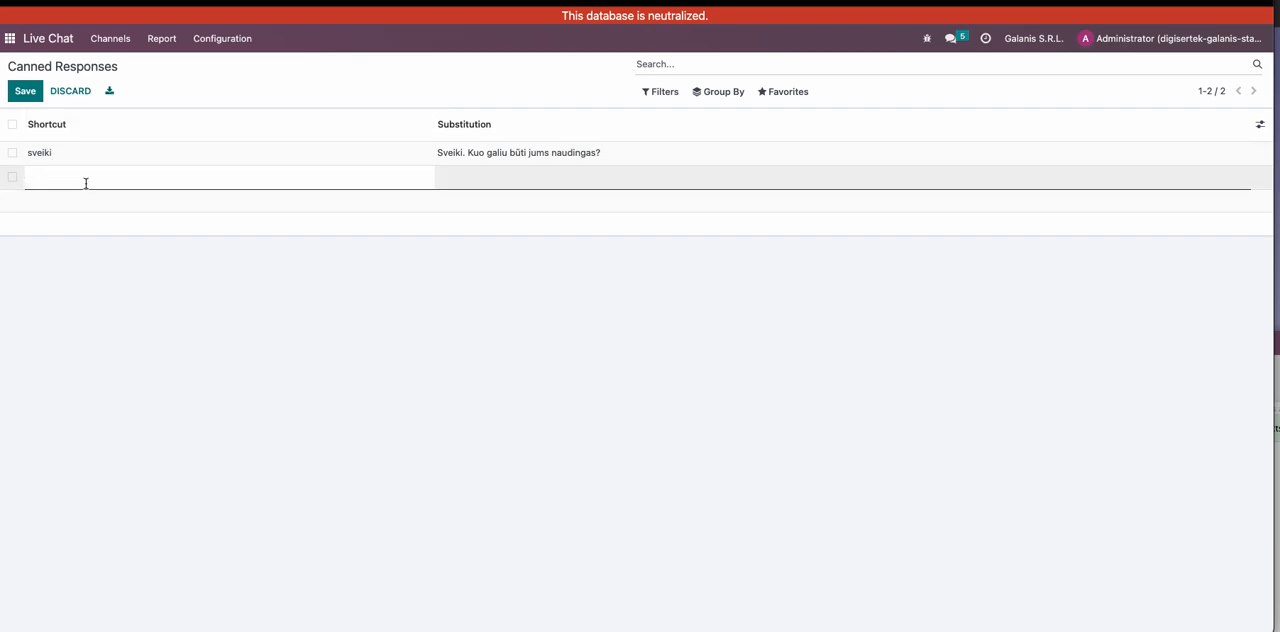
type("Mane domina jūsų produktas")
- Give the new response the substitution "Gal galite patikslinti, koks, mūsų siūlomas produktas jus domina?" and save it
left_click(460, 176)
type("Gal galite patikslinti, koks")
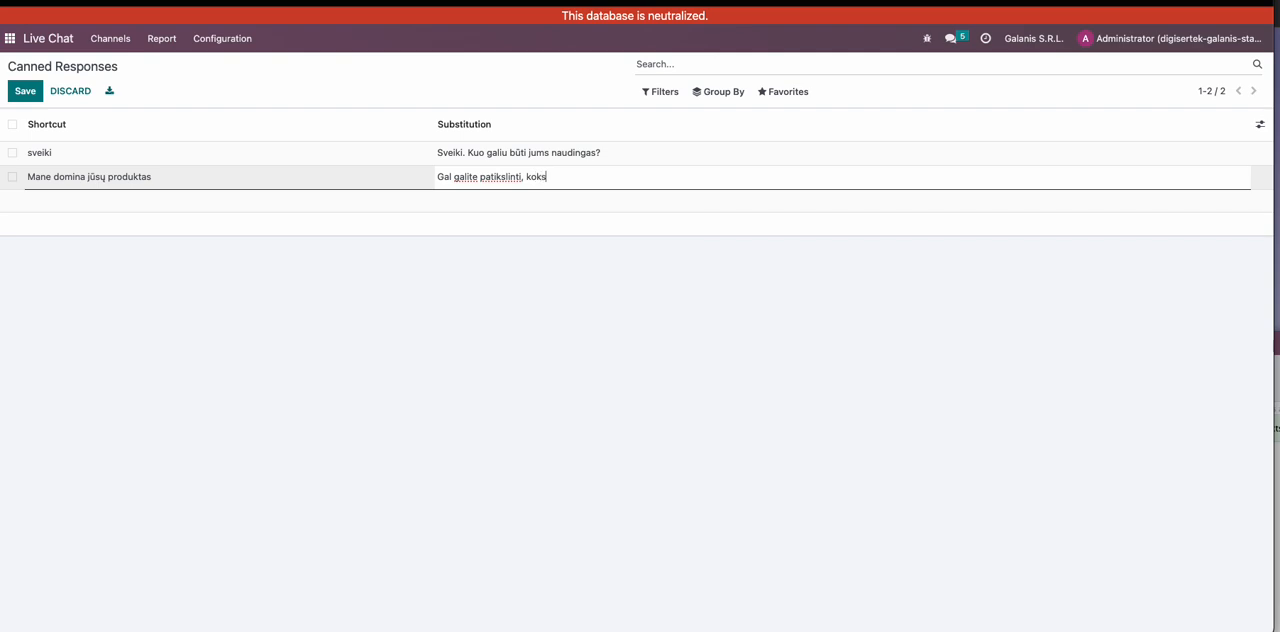
key("BackSpace")
key("BackSpace")
type(", mūsų siūlomas produktas jus d")
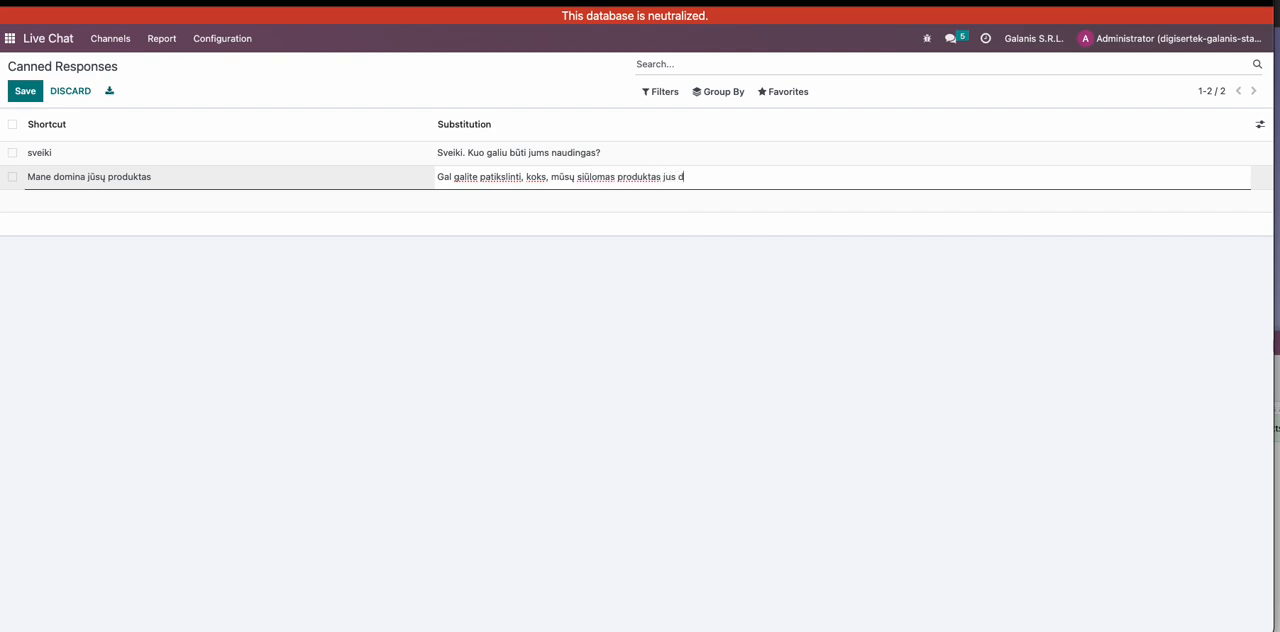
type("omina?")
left_click(25, 91)
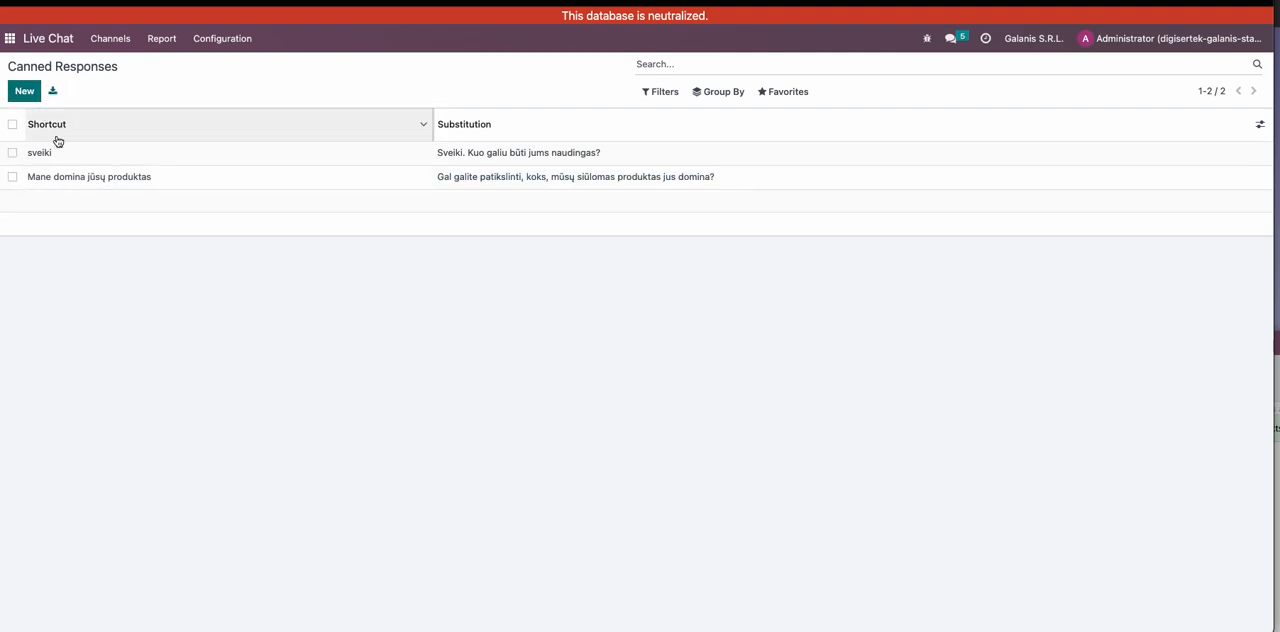
- Add a canned response with shortcut "Viso" and substitution "Dėkoju už jūsų klausimus ir linkiu Jums geros dienos!"
left_click(23, 92)
type("vi")
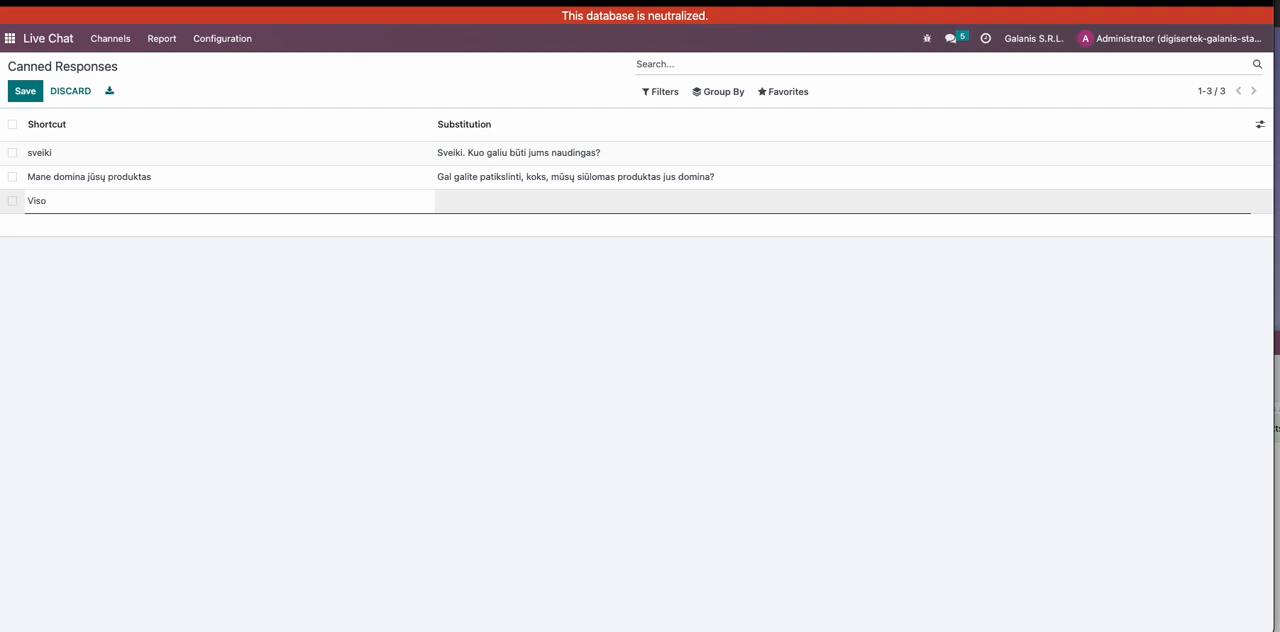
left_click(465, 203)
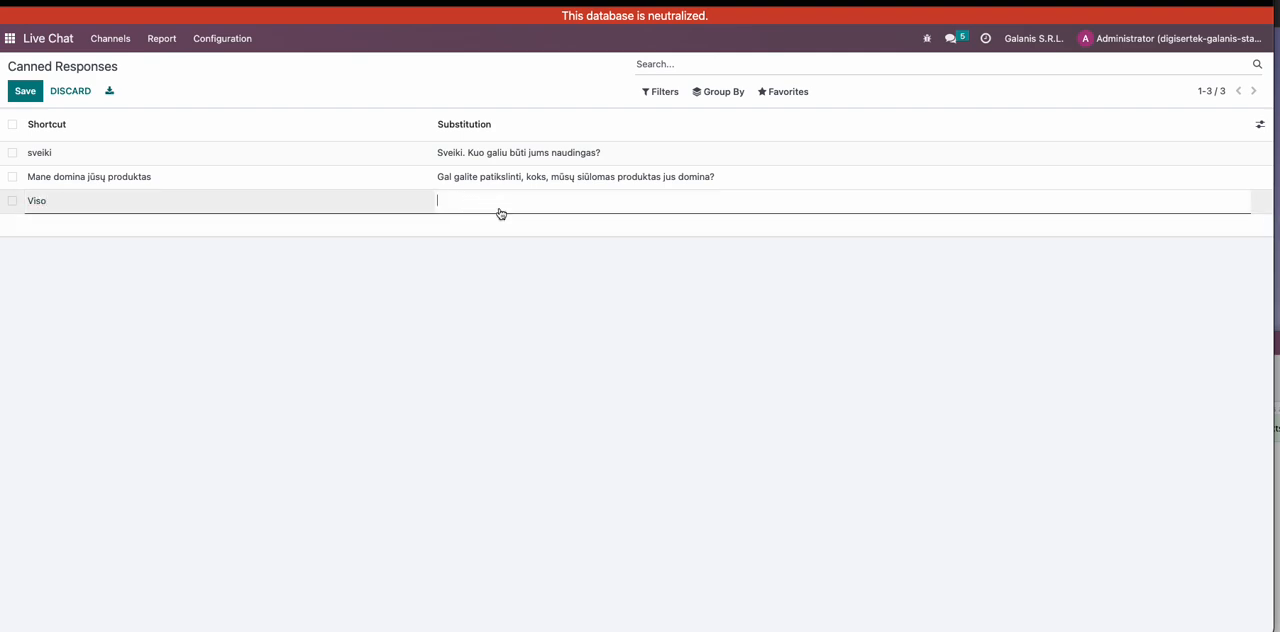
type("Dėko")
type("ju už")
type(" jūsų")
type("jūs")
type("ų klaus")
type("imus ir linkių ")
type("Jums geros dienos!")
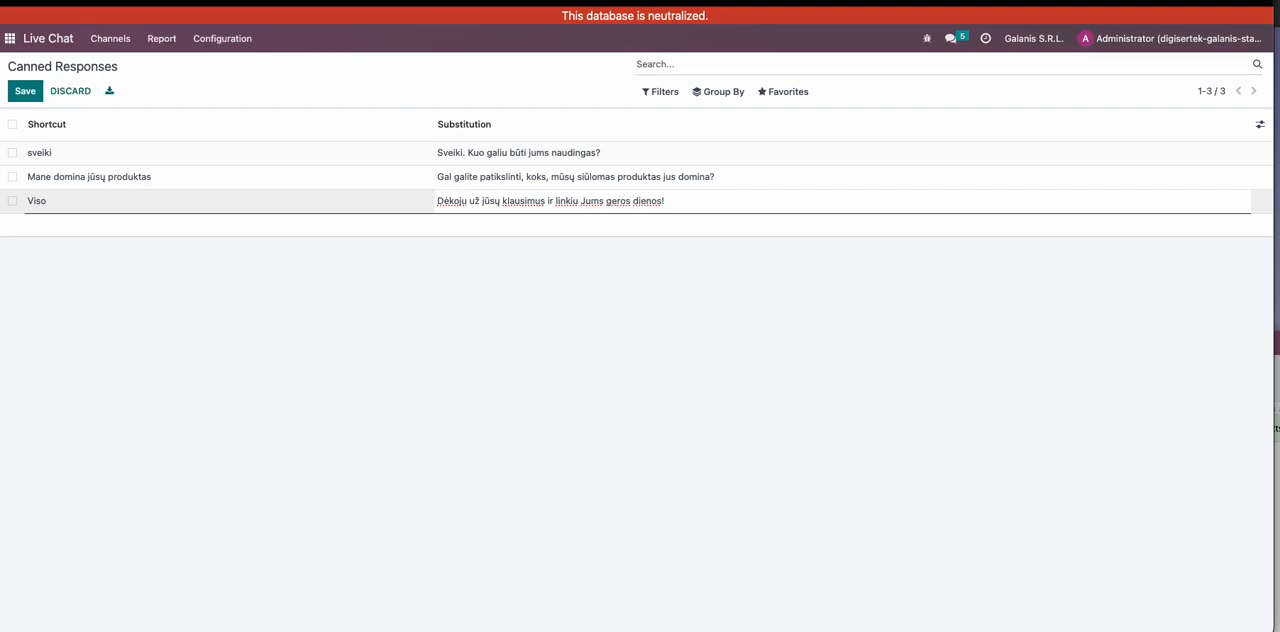
type("papildomų klausimų, visuomet gal")
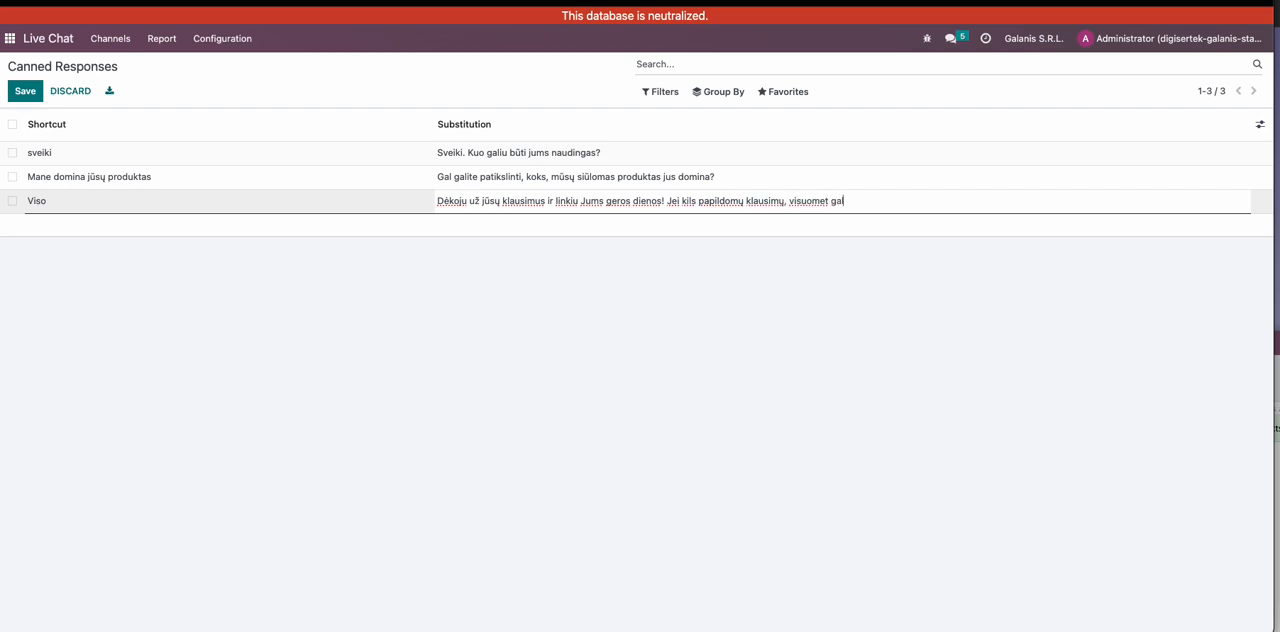
type("ite mums parašyti.")
- Append "Jei kils papildomų klausimų, visuomet galite mums parašyti." to the "Viso" substitution and save the response
left_click(24, 92)
- Examine the script of the Welcome Bot in the chatbot list and return to the list
left_click(231, 40)
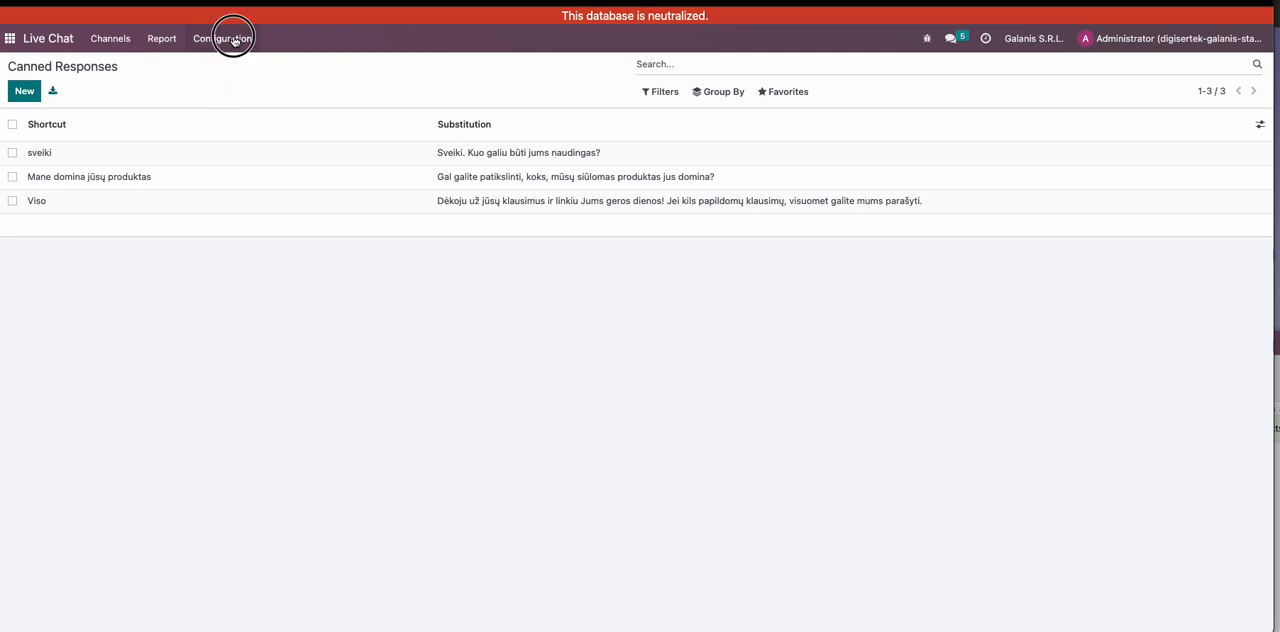
left_click(237, 82)
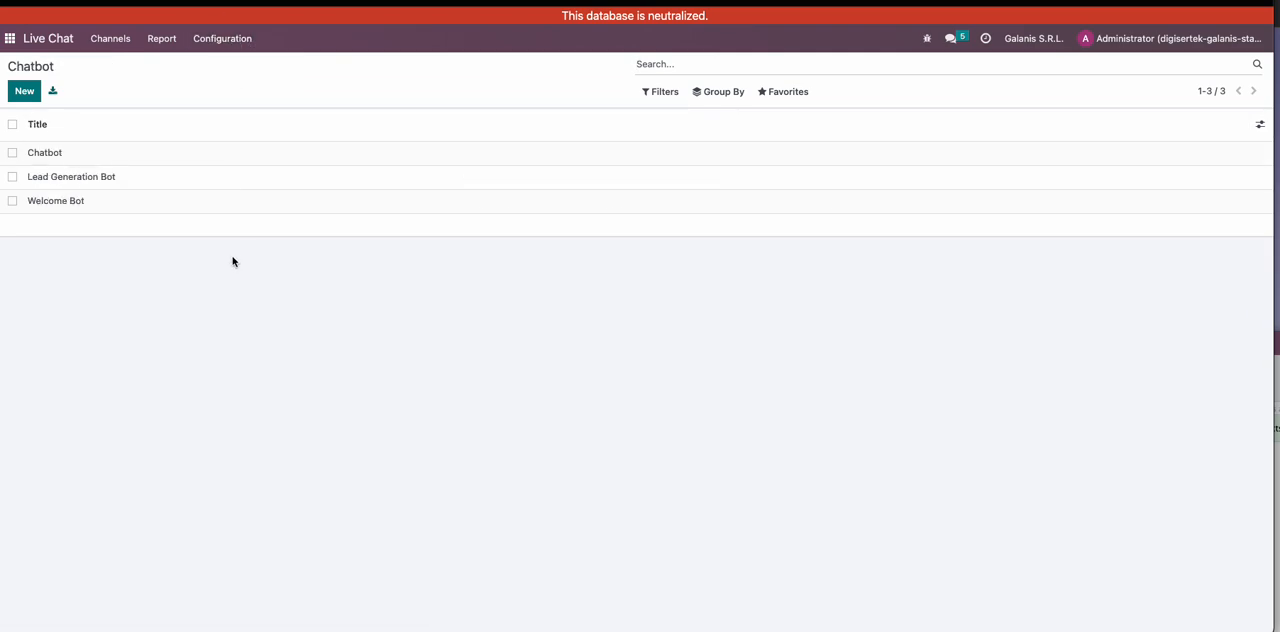
left_click(88, 203)
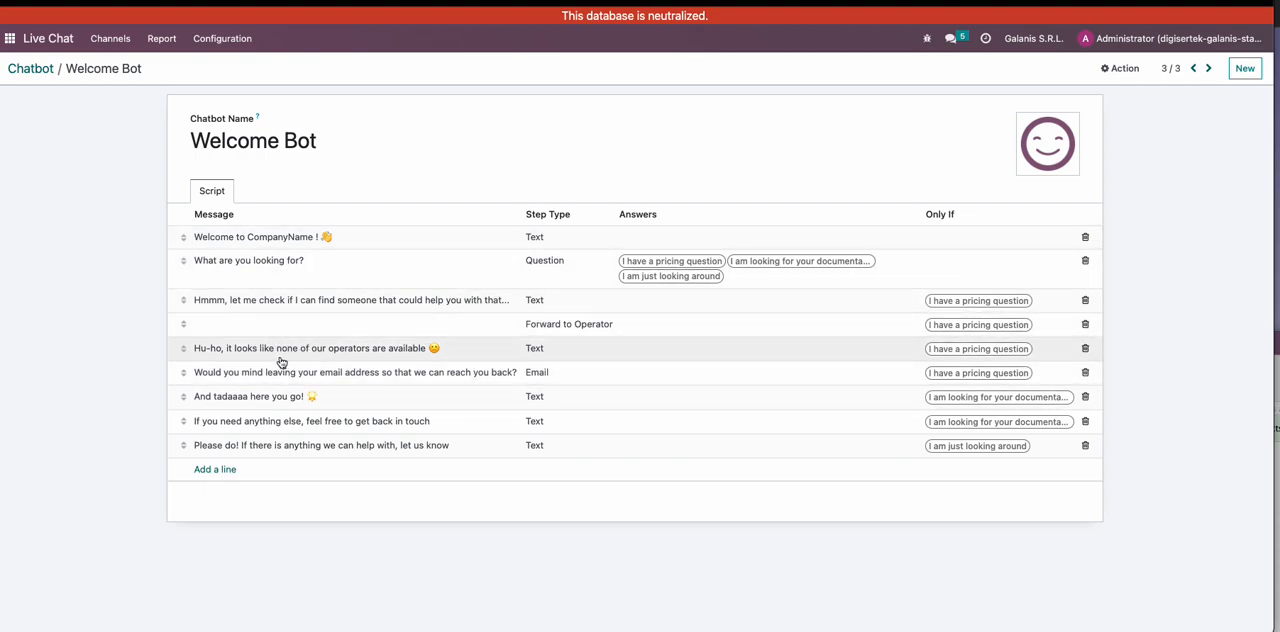
left_click(31, 68)
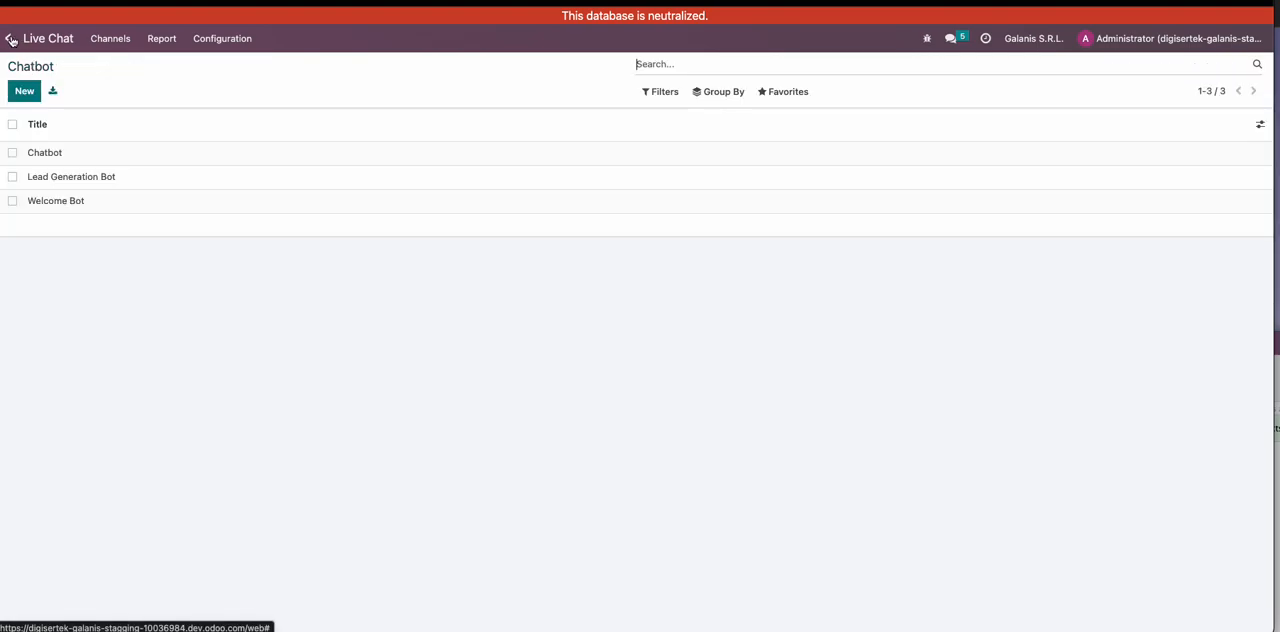
- Go to the apps home screen and answer the visitor's chat greeting with the "hello" canned response
left_click(10, 40)
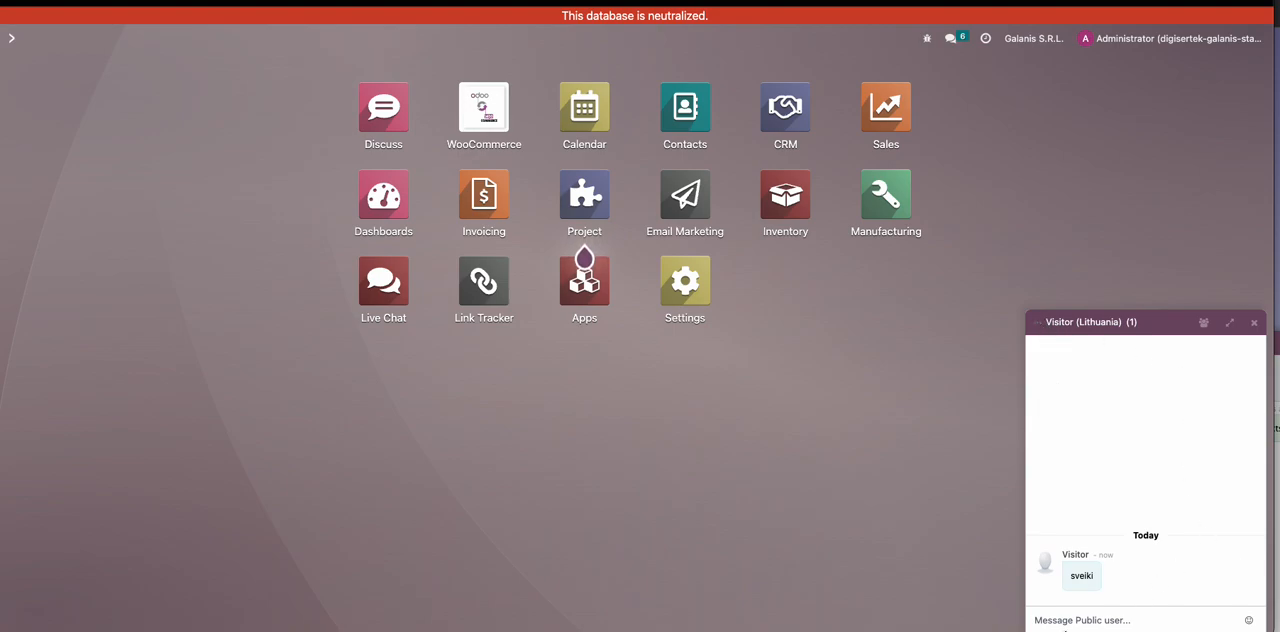
left_click(1070, 621)
type(":")
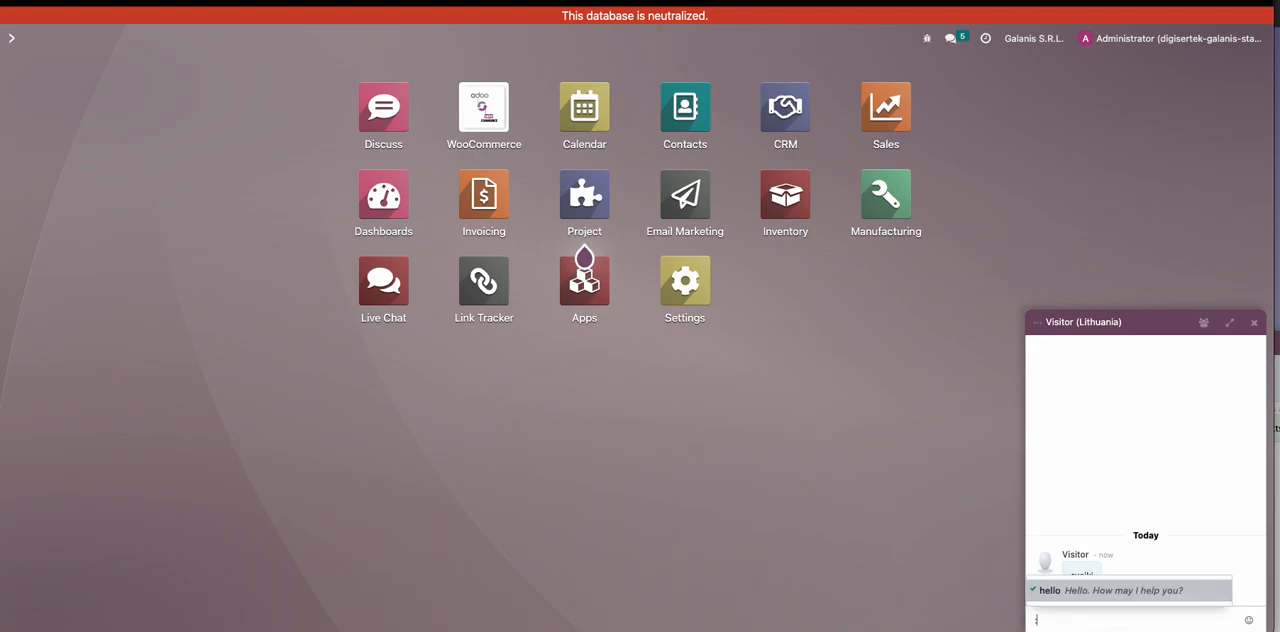
left_click(1100, 592)
key("Return")
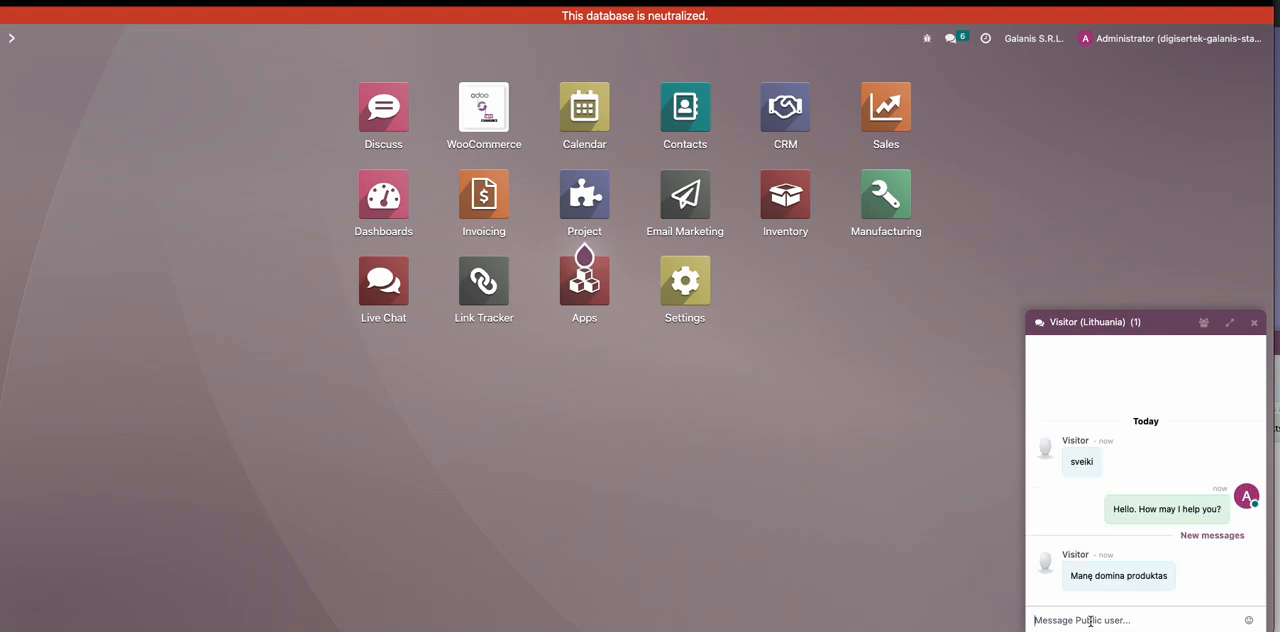
- Check the canned responses offered for the visitor's product message, clear the message entry and close the chat window
left_click(1090, 621)
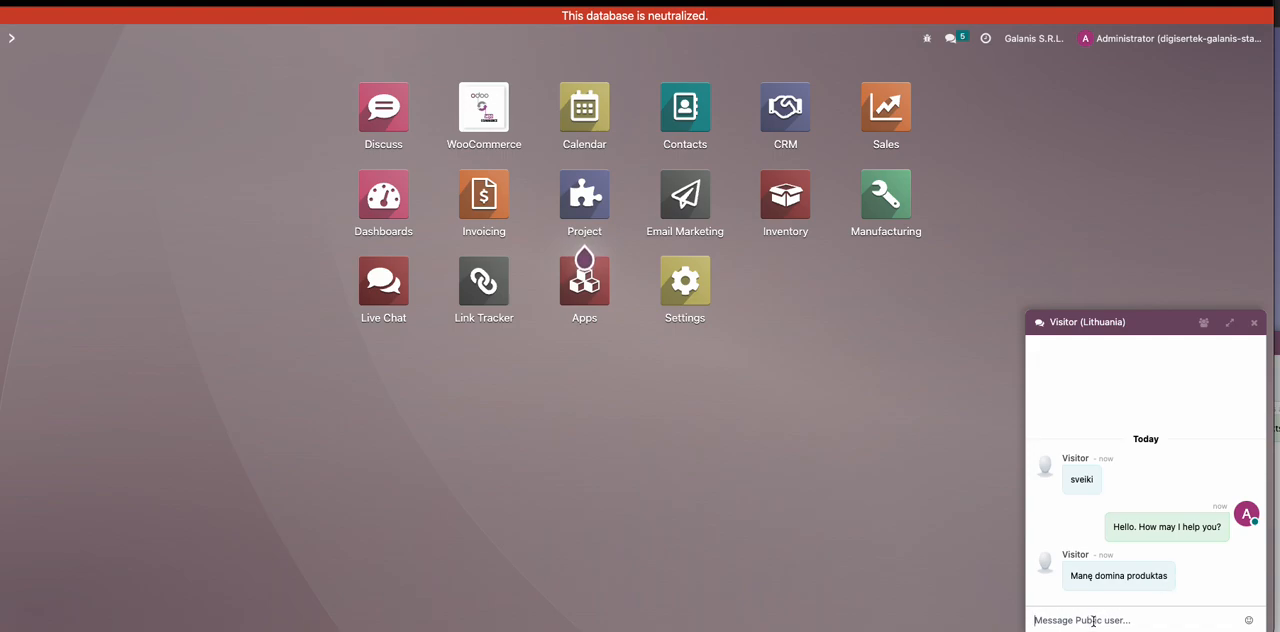
type(":")
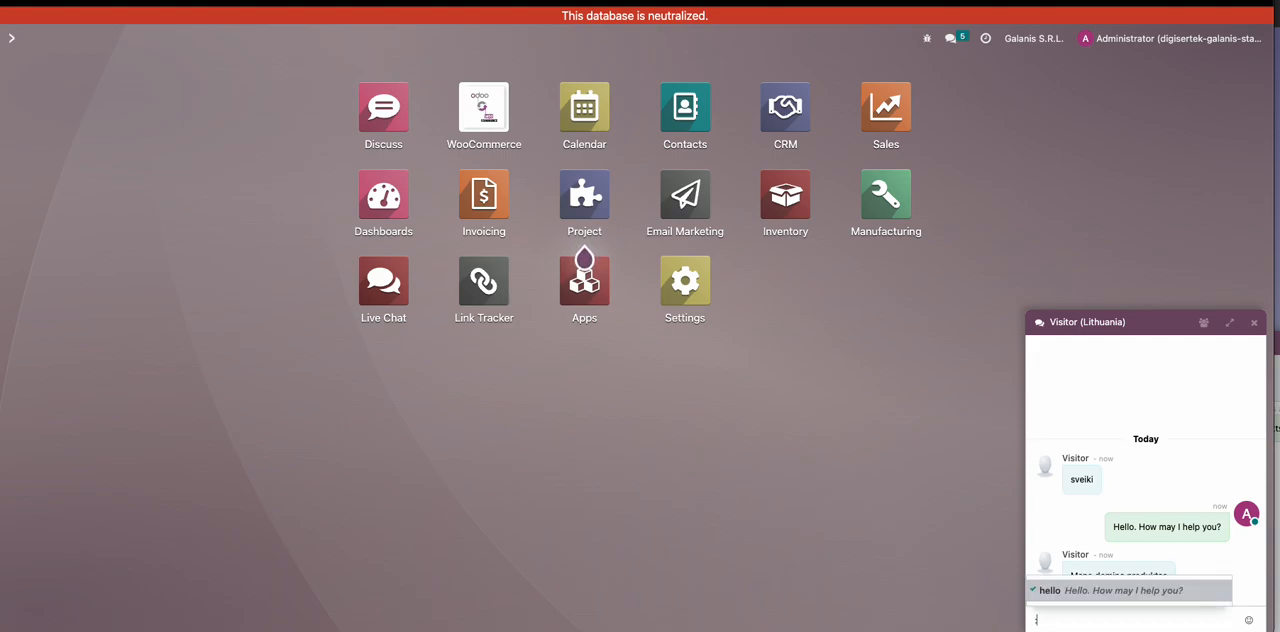
key("BackSpace")
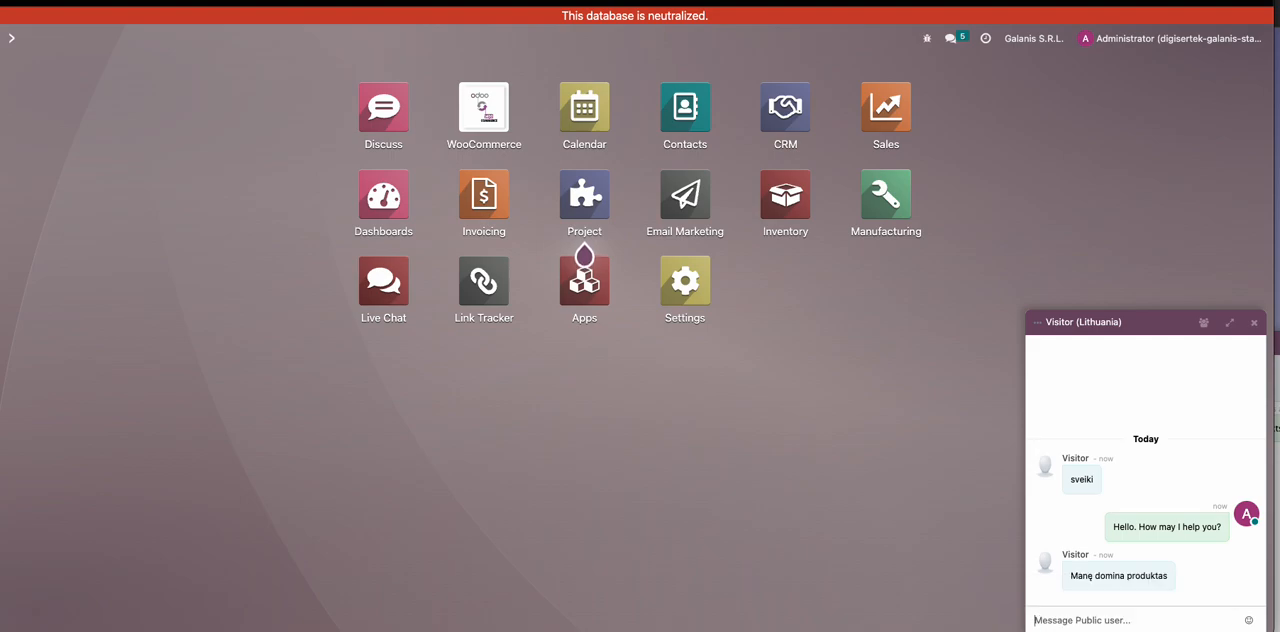
left_click(1254, 322)
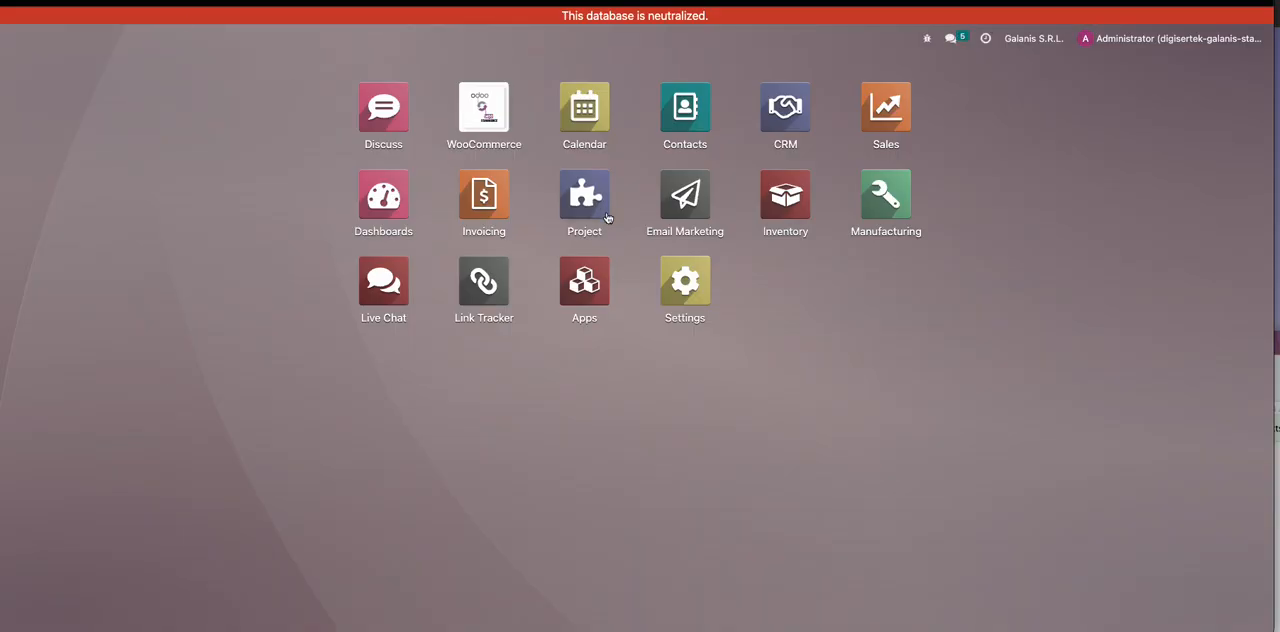
- View the older visitor conversation "I am interested in your products" from the message list and close its chat window
left_click(950, 40)
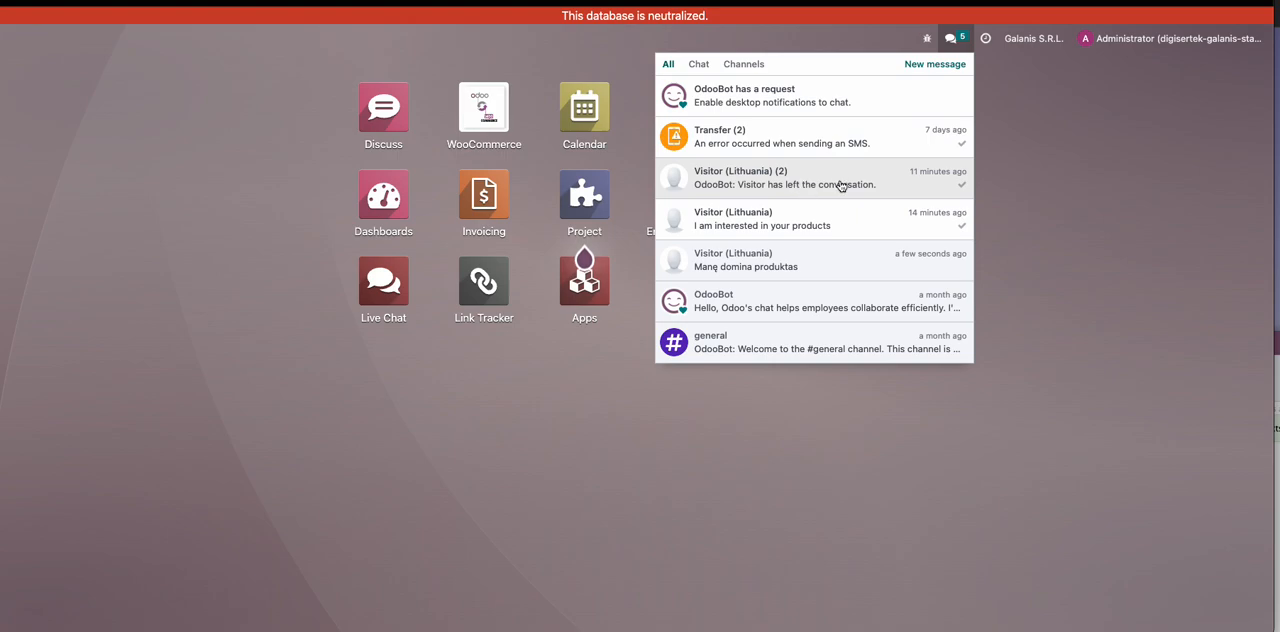
left_click(833, 226)
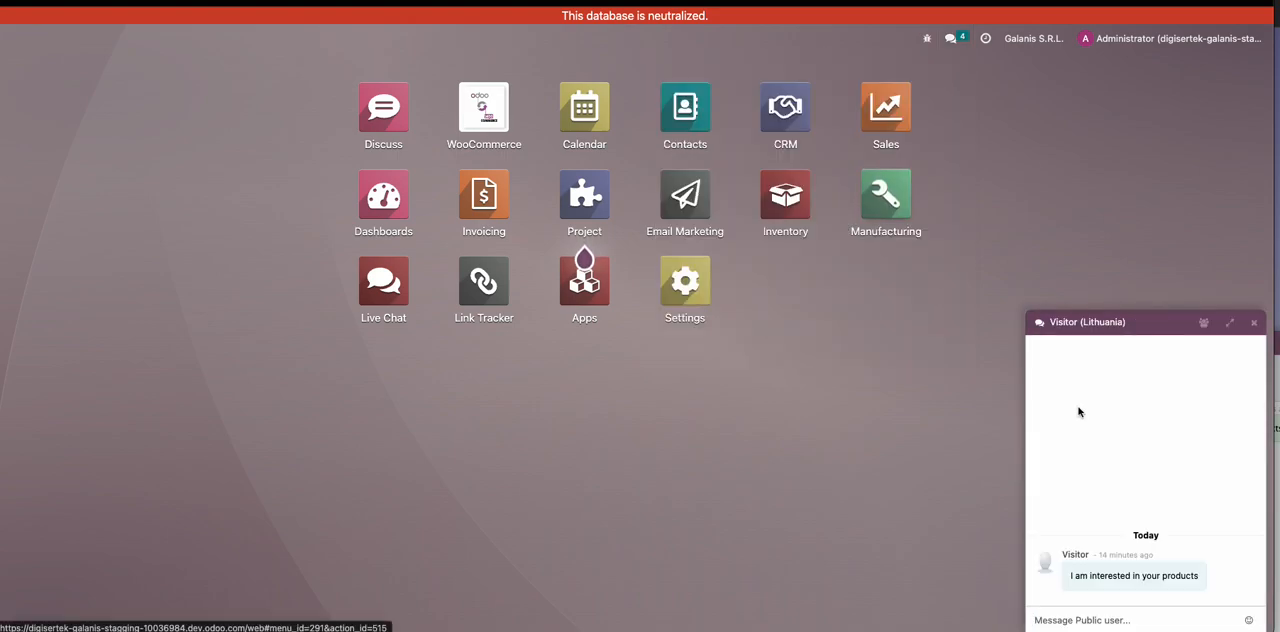
left_click(1254, 324)
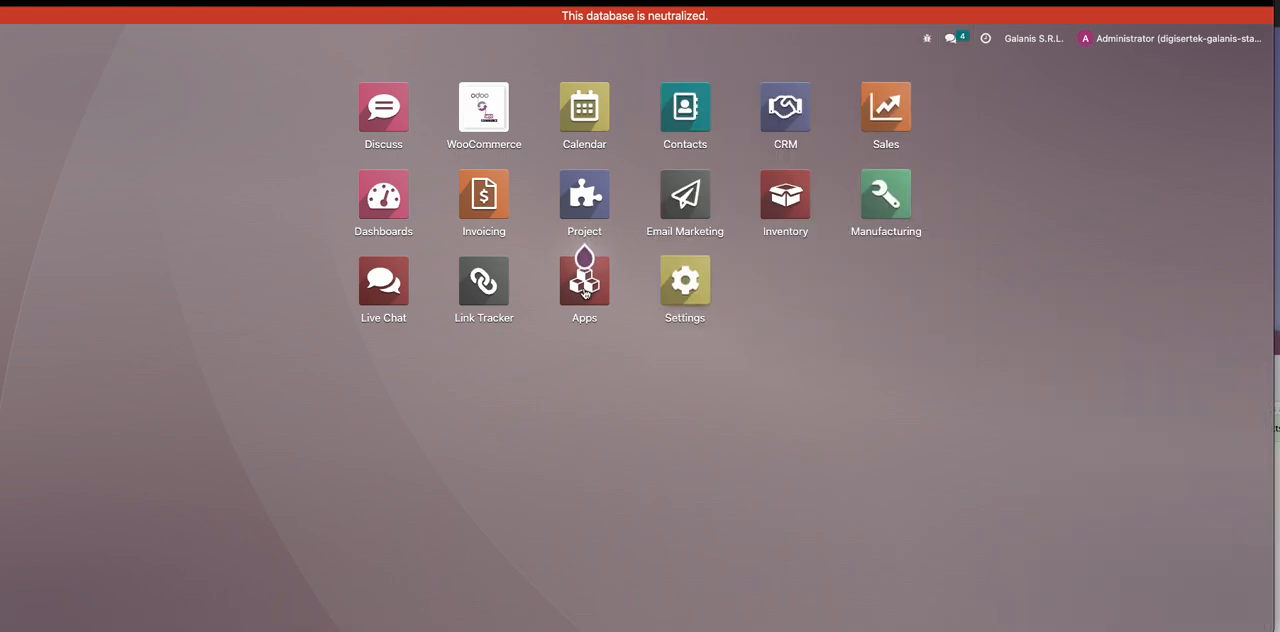
- Examine the newest session's message history in the "Interneto IT parduotuve" live chat channel and return to the channel list
left_click(398, 292)
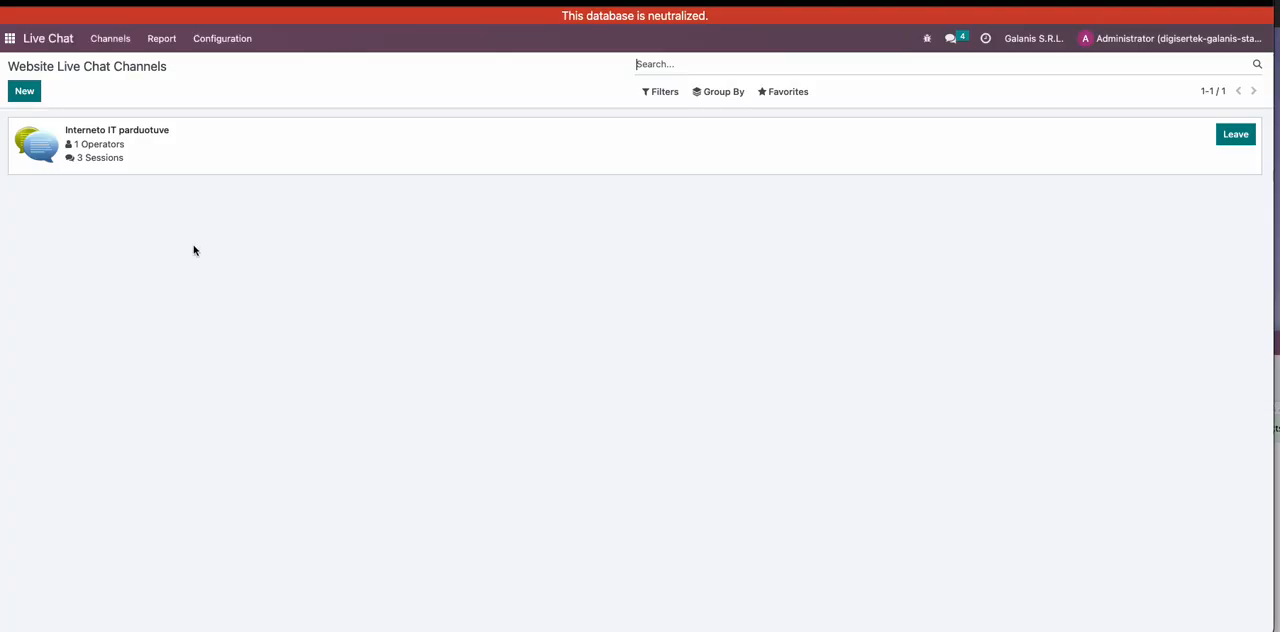
left_click(226, 149)
left_click(1040, 134)
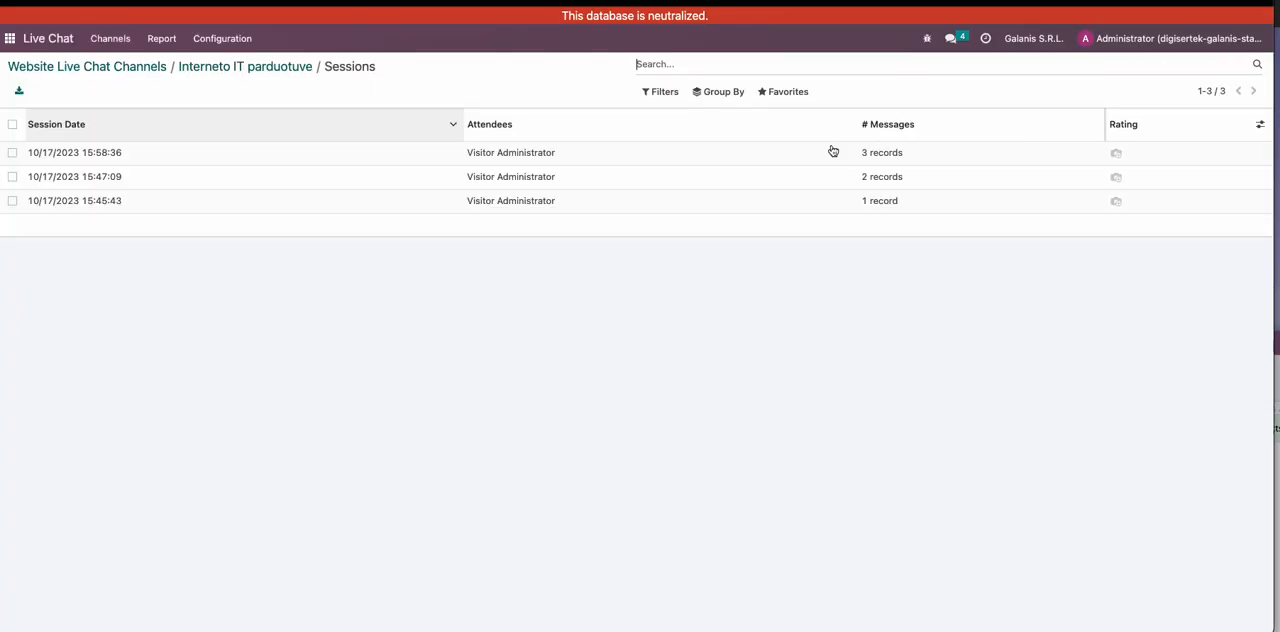
left_click(138, 155)
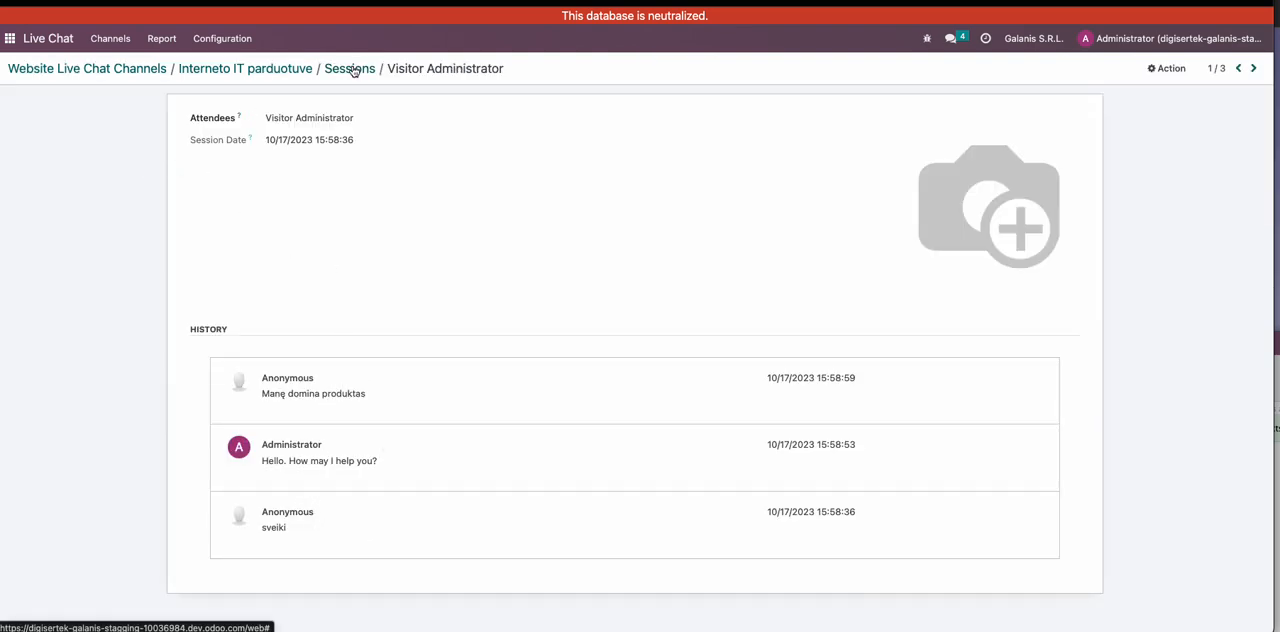
left_click(73, 69)
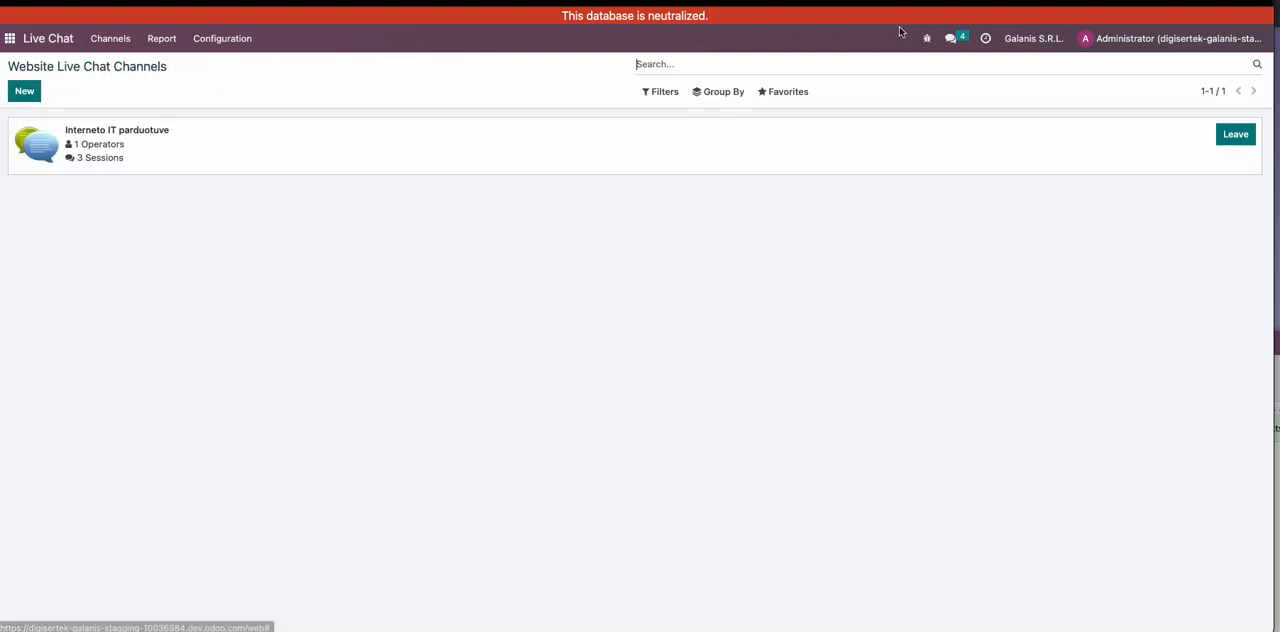
- Among the chat conversations, view the one the visitor left and the "I am interested in your products" one, closing each
left_click(951, 38)
left_click(705, 69)
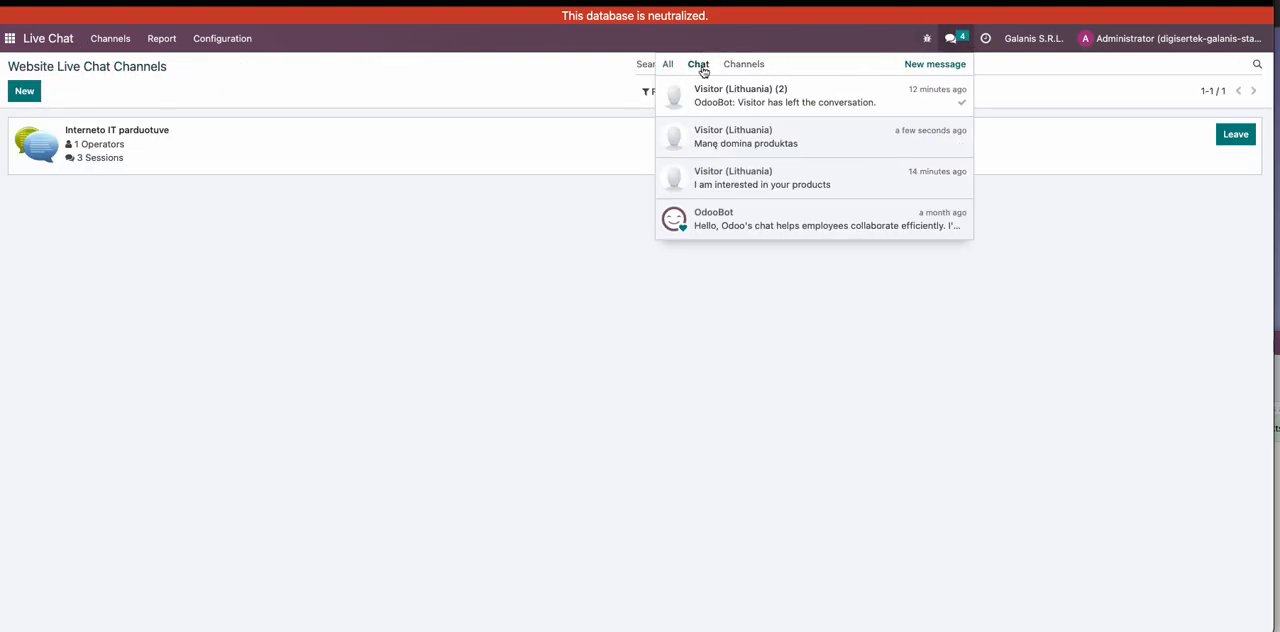
left_click(797, 108)
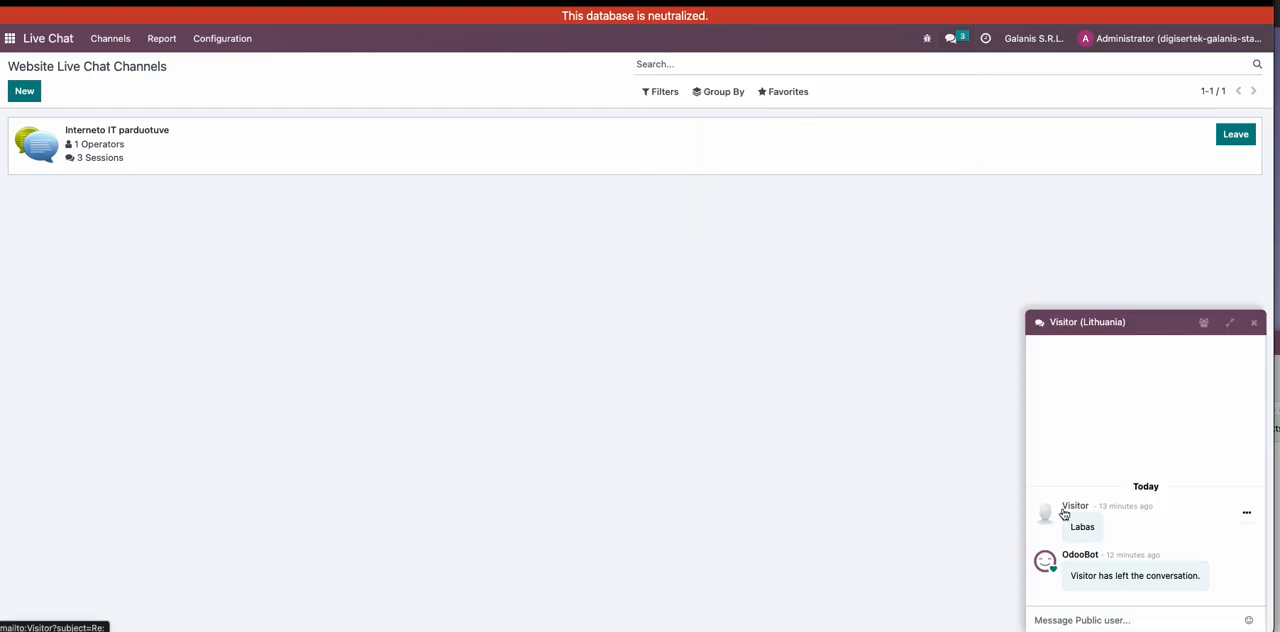
left_click(1254, 322)
left_click(950, 41)
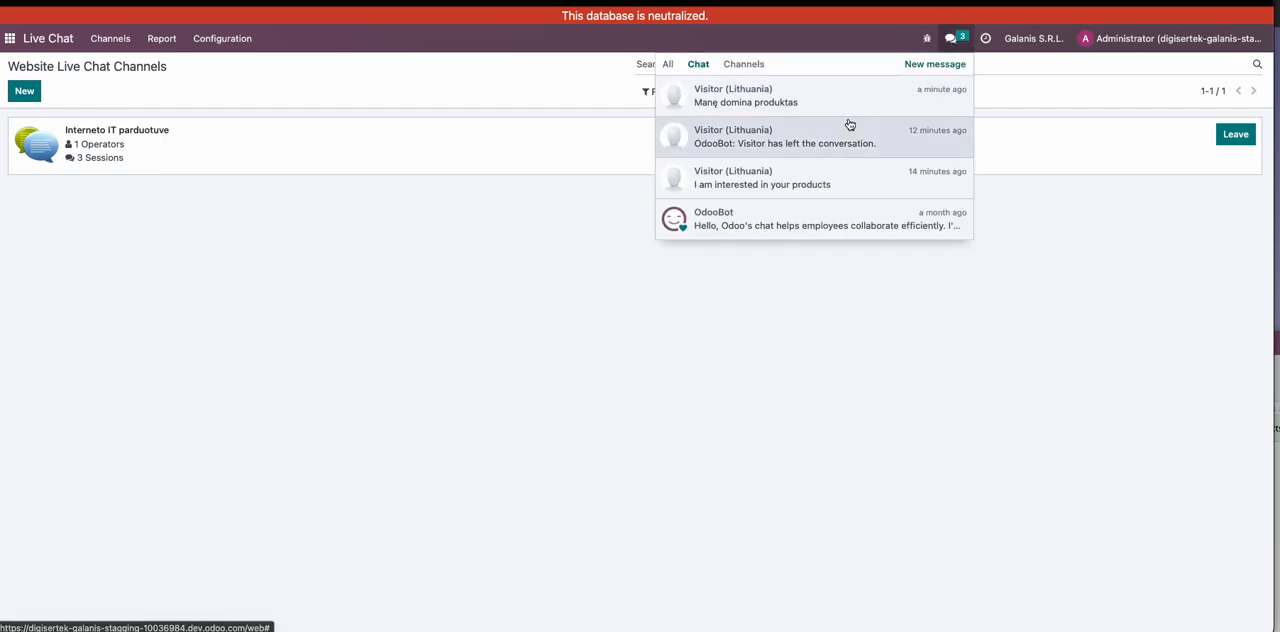
left_click(831, 183)
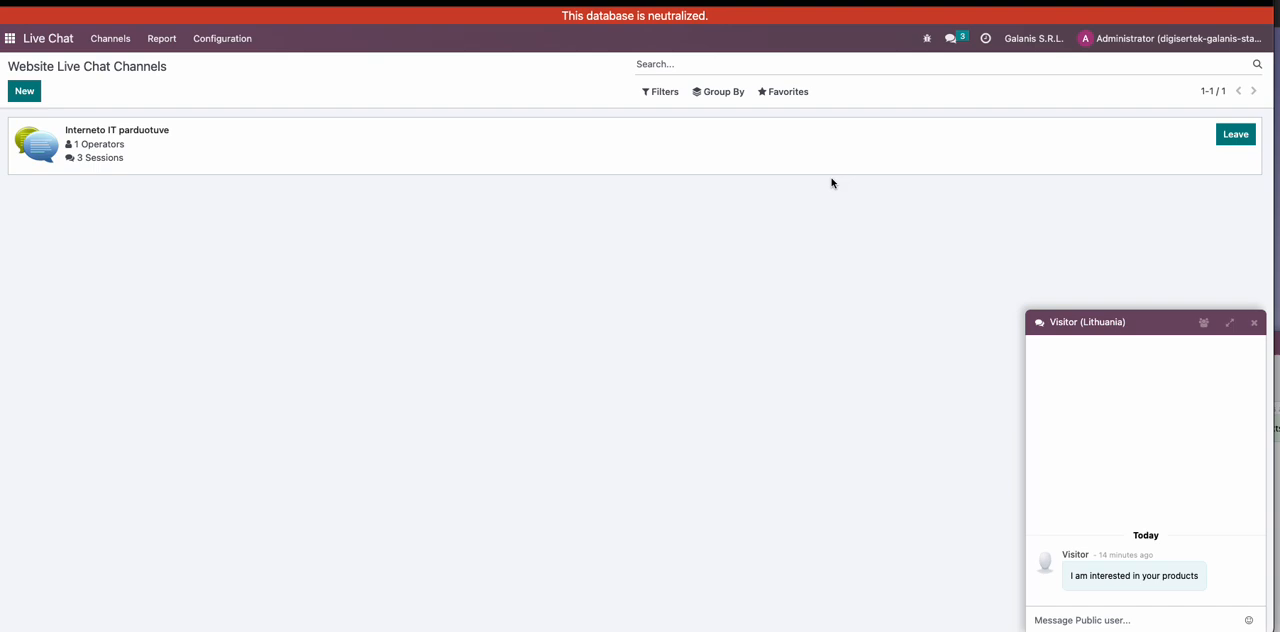
left_click(1254, 322)
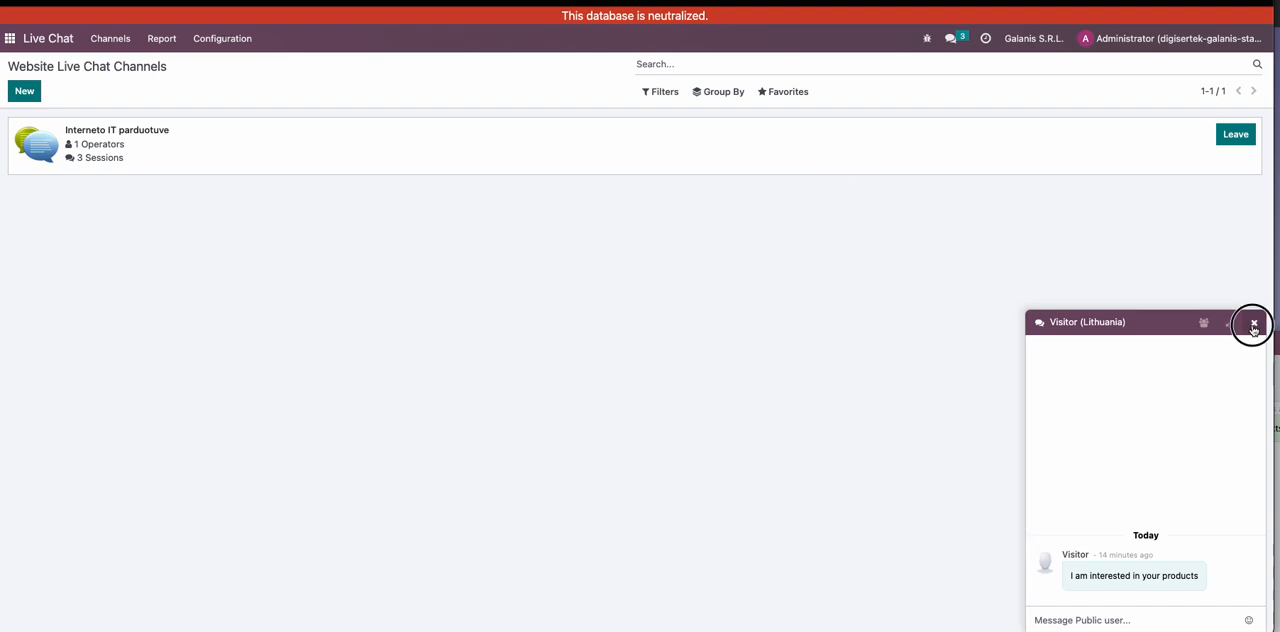
- Show all message notifications and view the transfers behind the SMS sending error
left_click(950, 39)
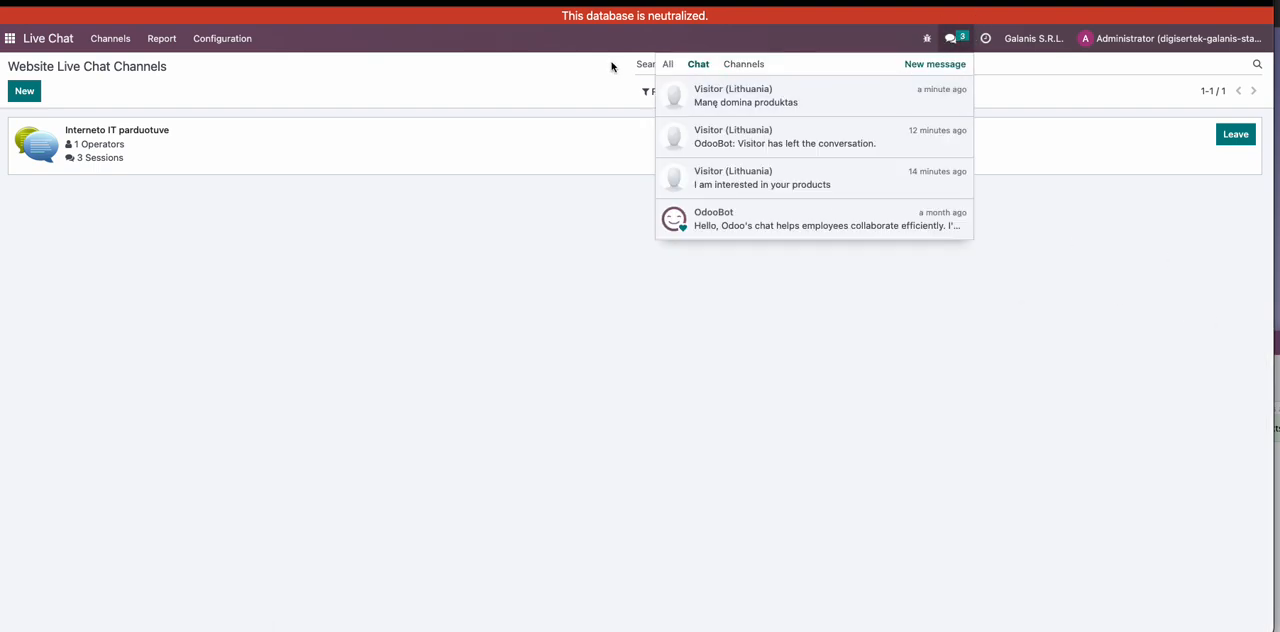
left_click(668, 64)
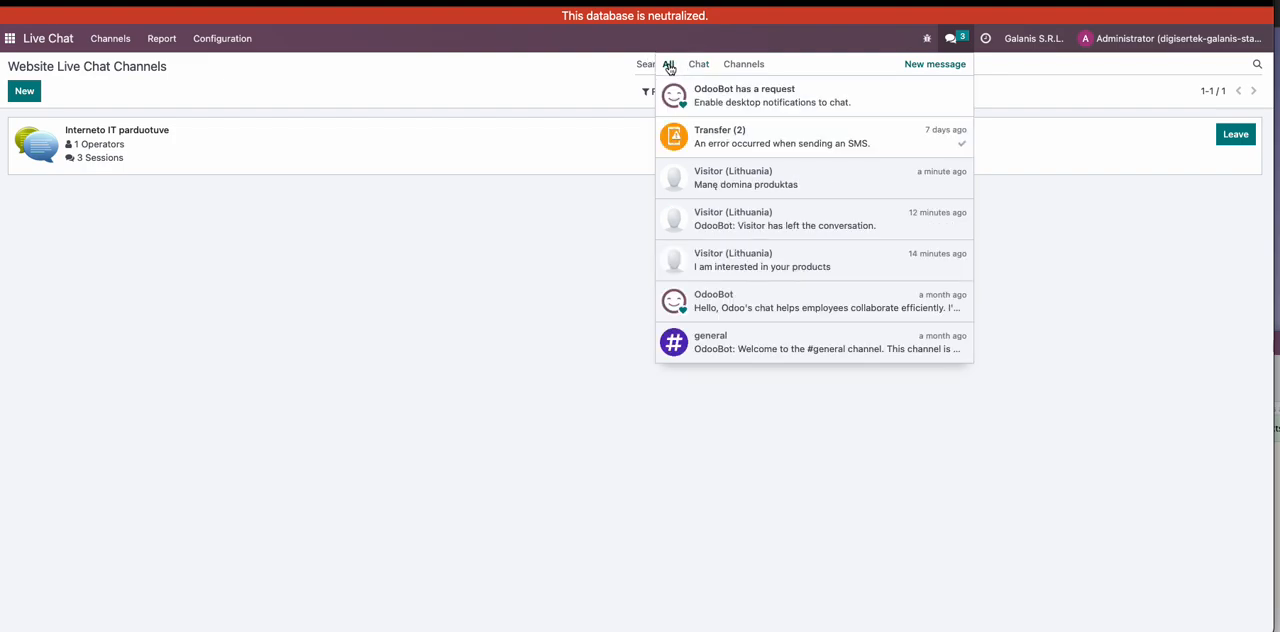
left_click(745, 144)
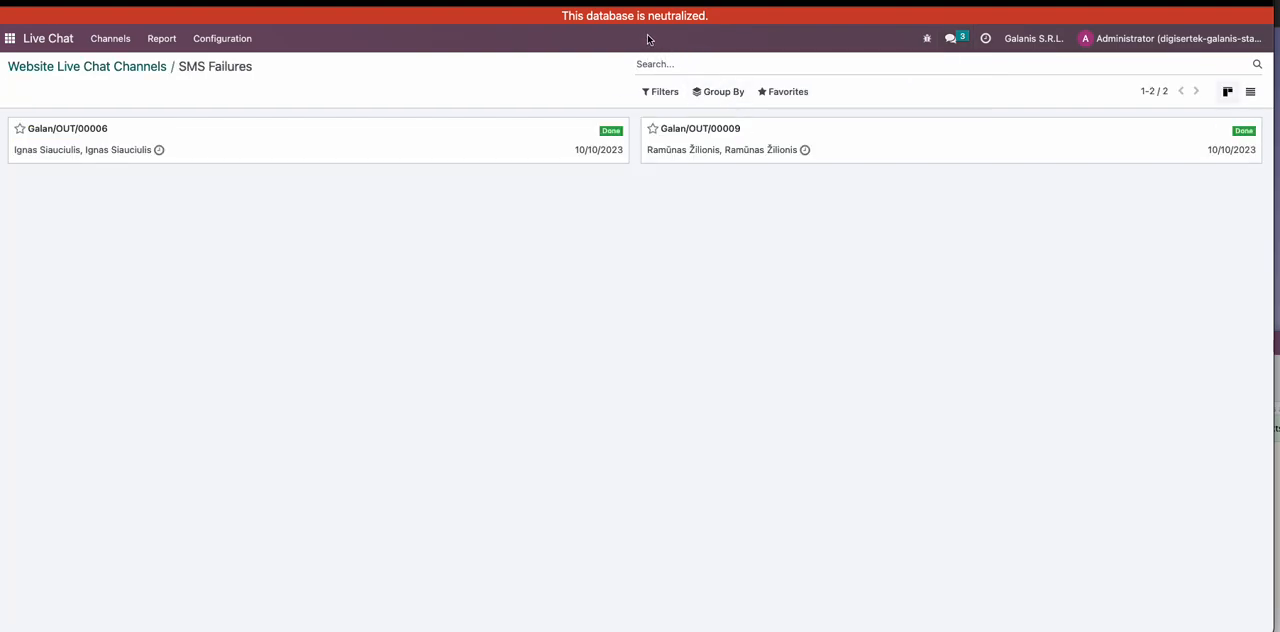
- Respond to OdooBot's request to enable desktop notifications for chat
left_click(951, 38)
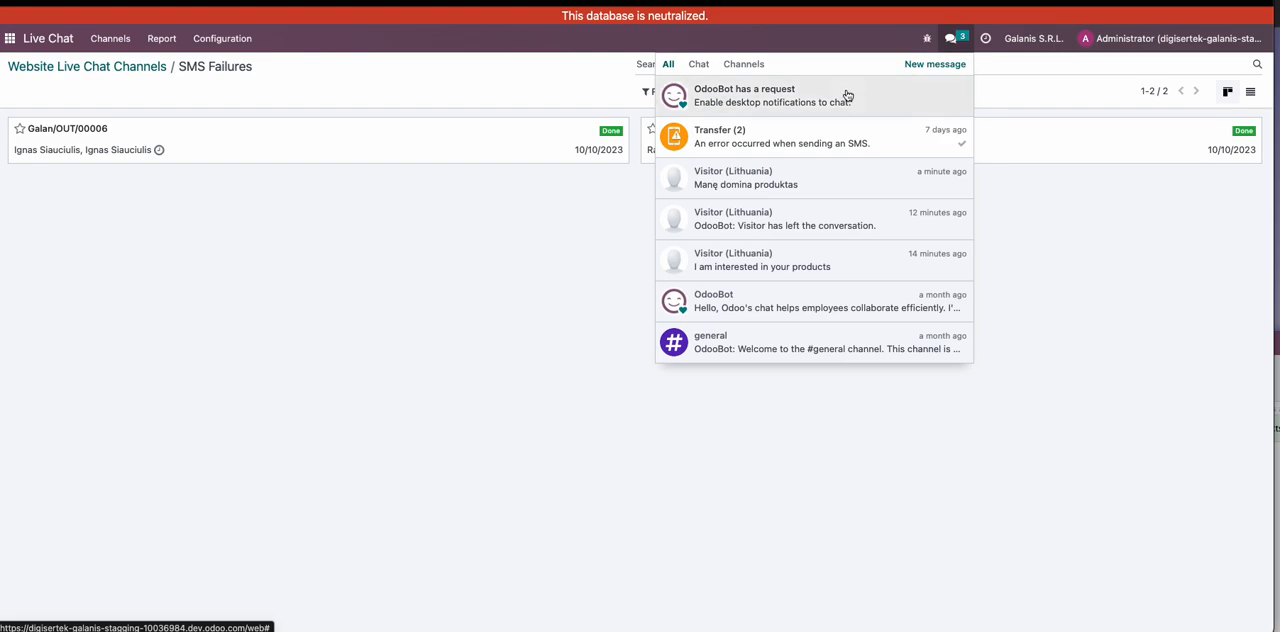
left_click(744, 104)
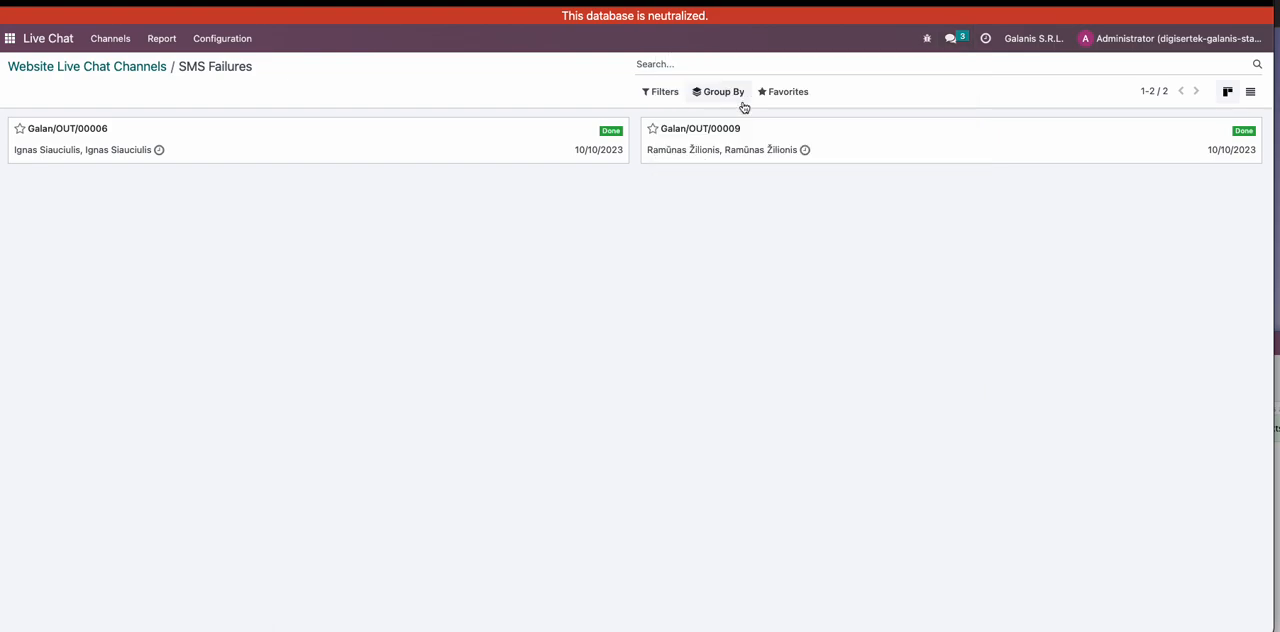
left_click(282, 54)
- Recheck the SMS failure transfers from the message notifications and return to the live chat channel list
left_click(951, 42)
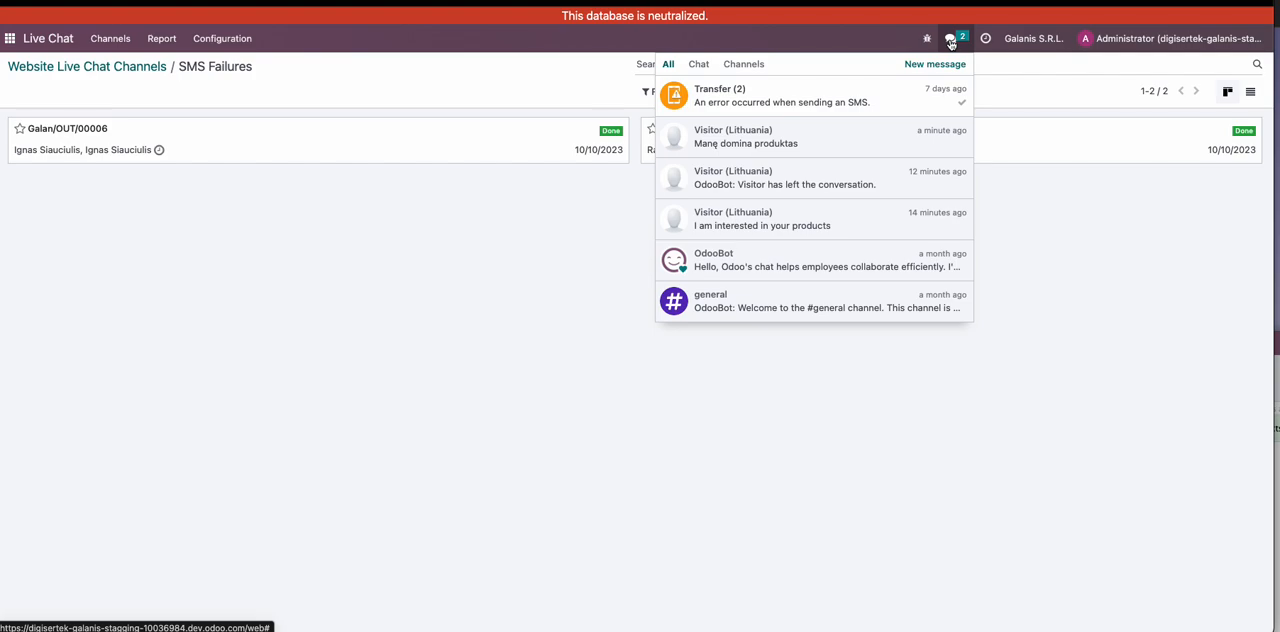
left_click(746, 102)
left_click(217, 66)
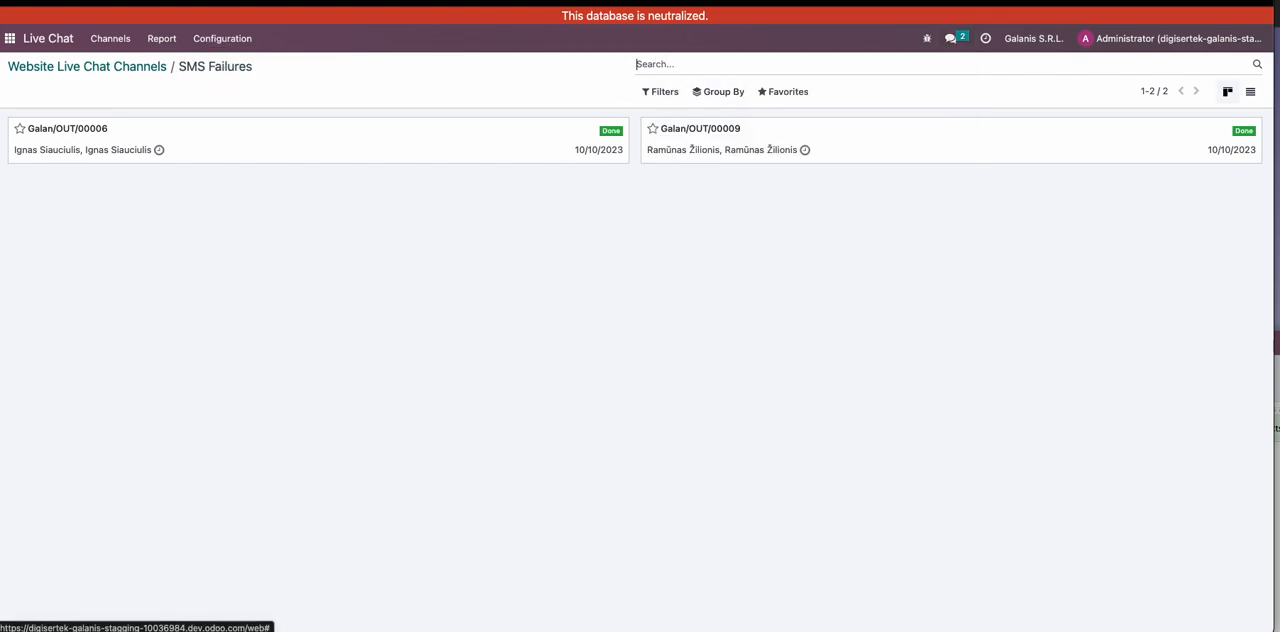
left_click(152, 68)
- Reopen the visitor's "Manę domina produktas" chat and reply with the "Mane domina jūsų produktas" canned response
left_click(949, 40)
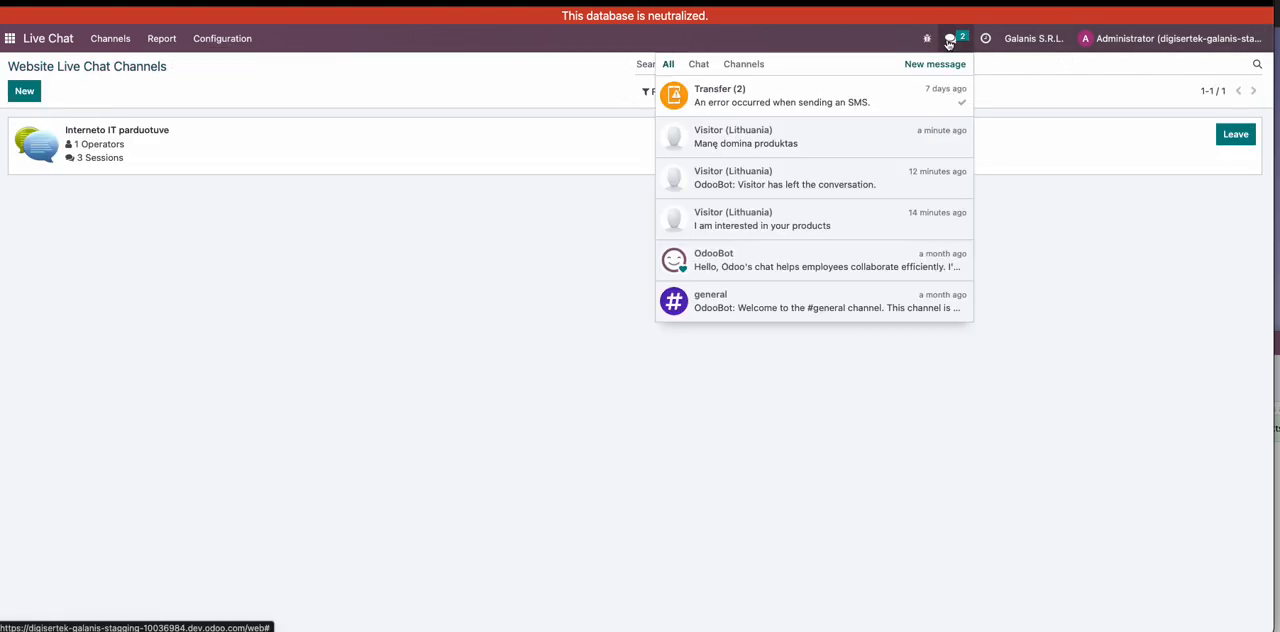
left_click(695, 64)
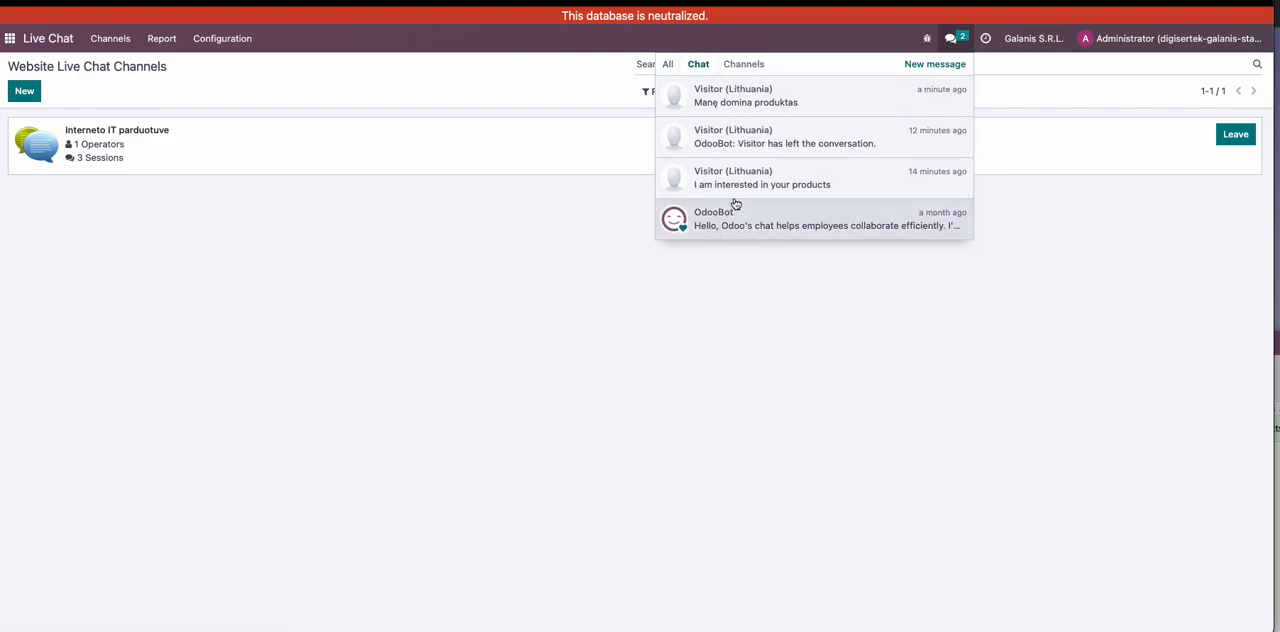
left_click(761, 108)
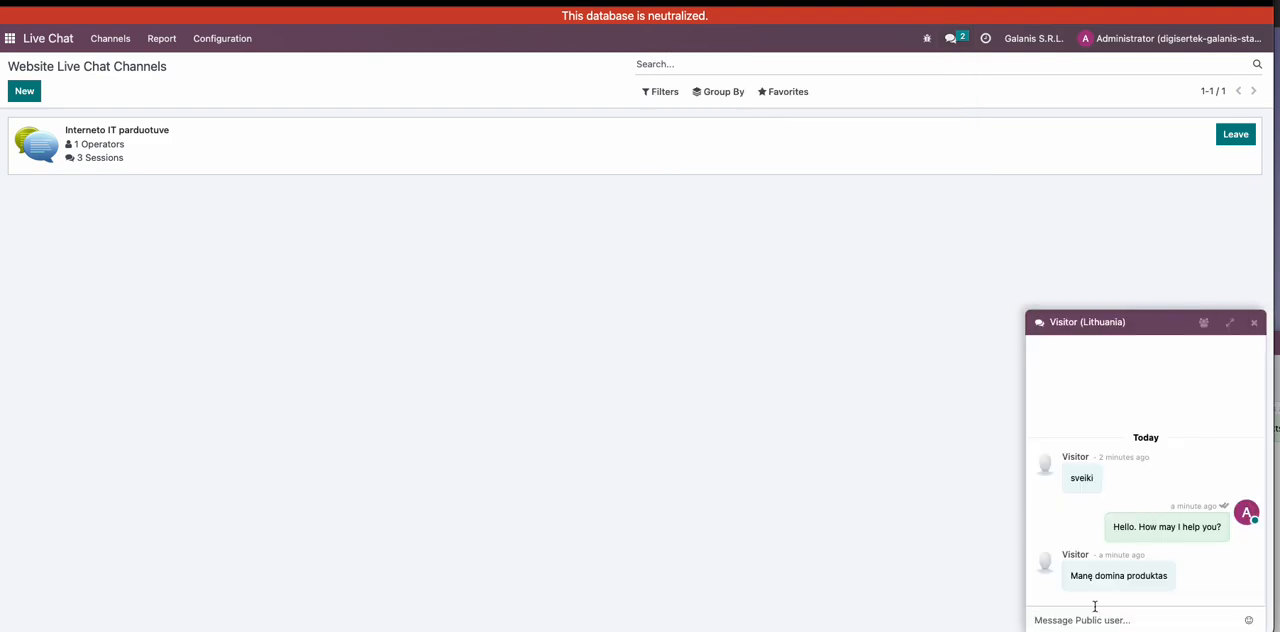
type(":")
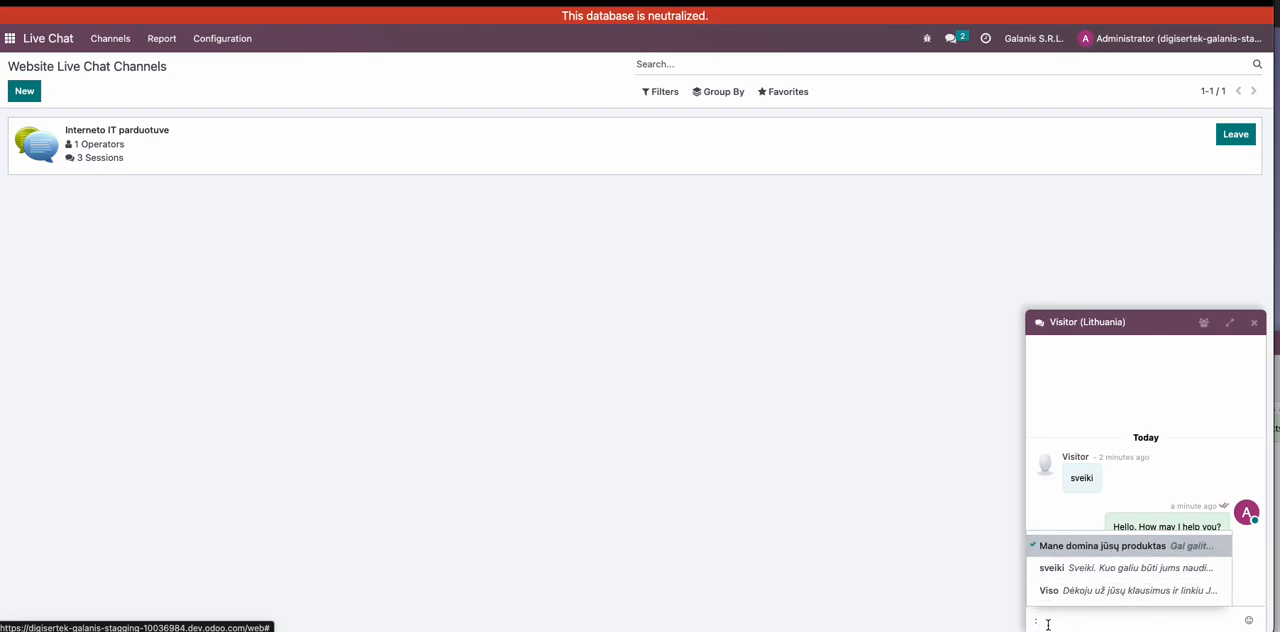
left_click(1121, 550)
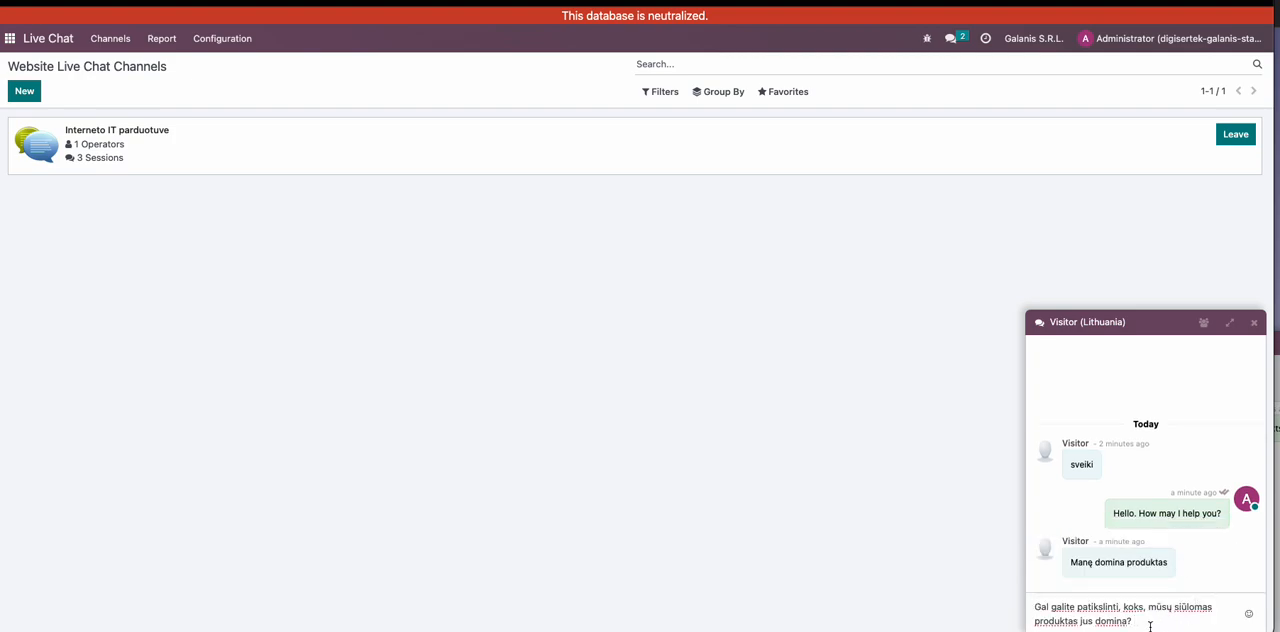
key("Return")
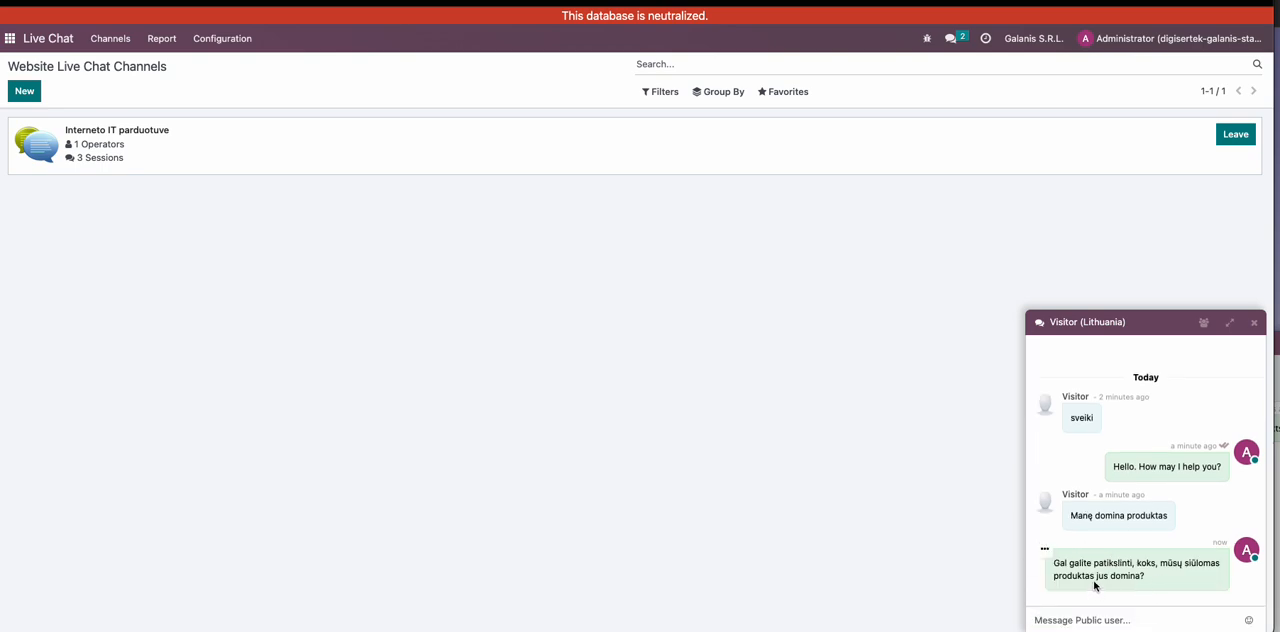
left_click(1044, 549)
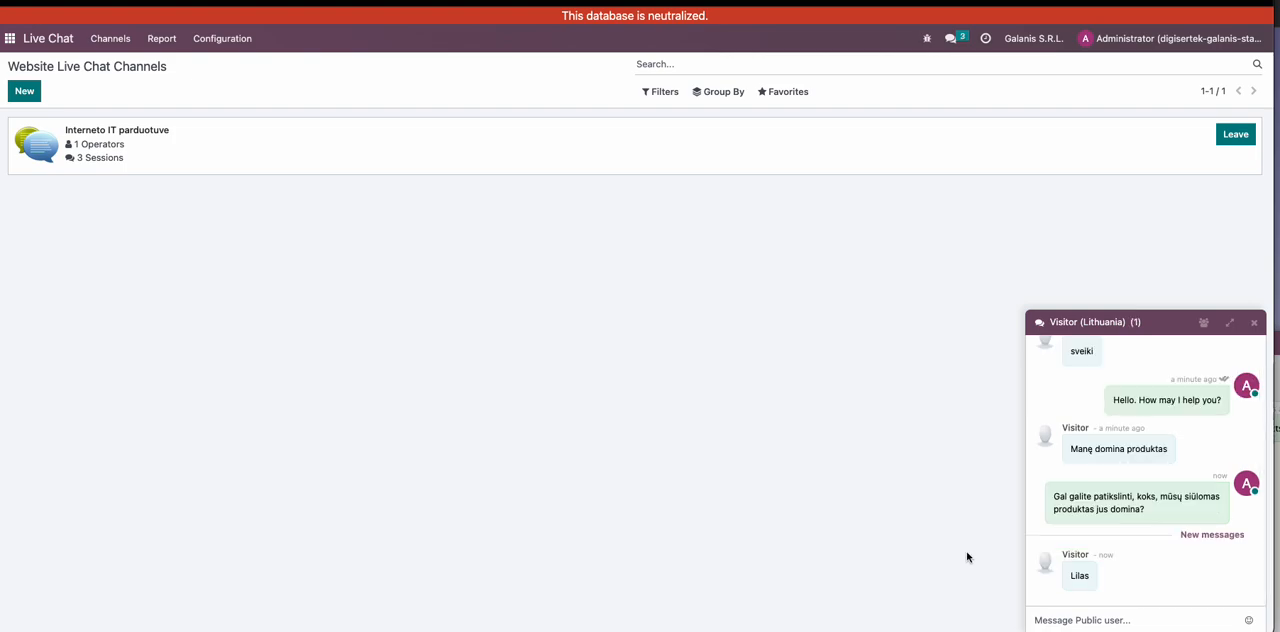
- Send the visitor the message "Galbūt jūs galėtumėte patikslinti savo vardą ir pavardę, bei pateikti savo el. pašto adresą?"
left_click(1060, 619)
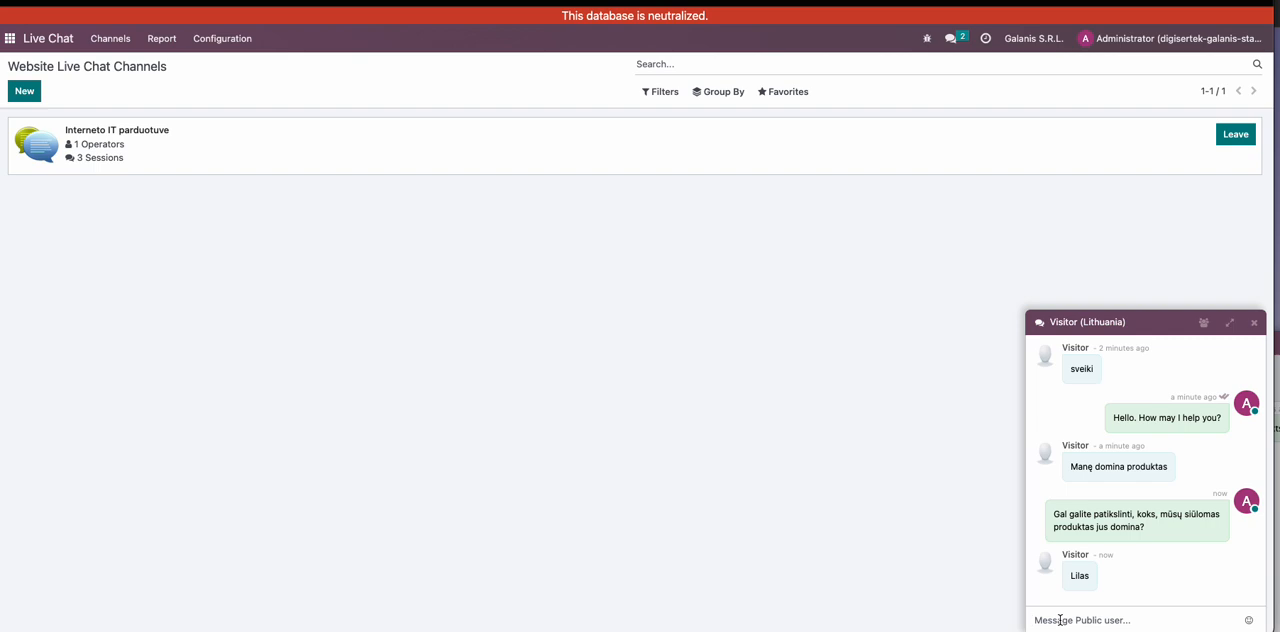
type("Galbūt jūs galėtumėte patikslinti s")
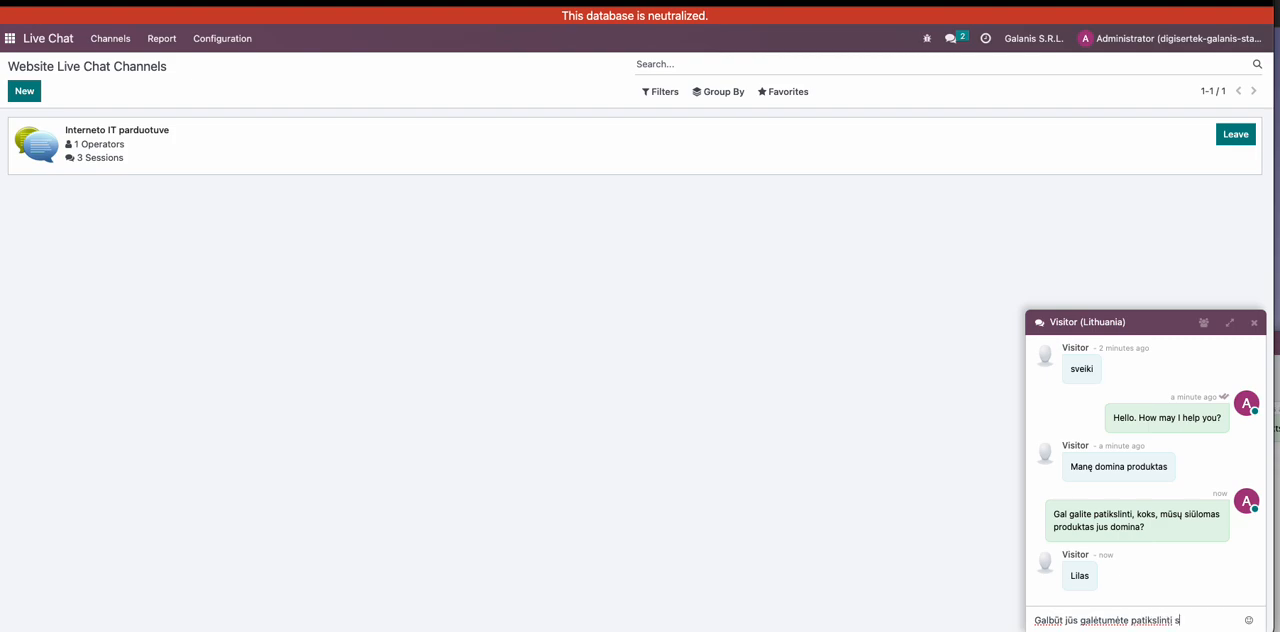
type("avo vardą ir pavardę, bei pate")
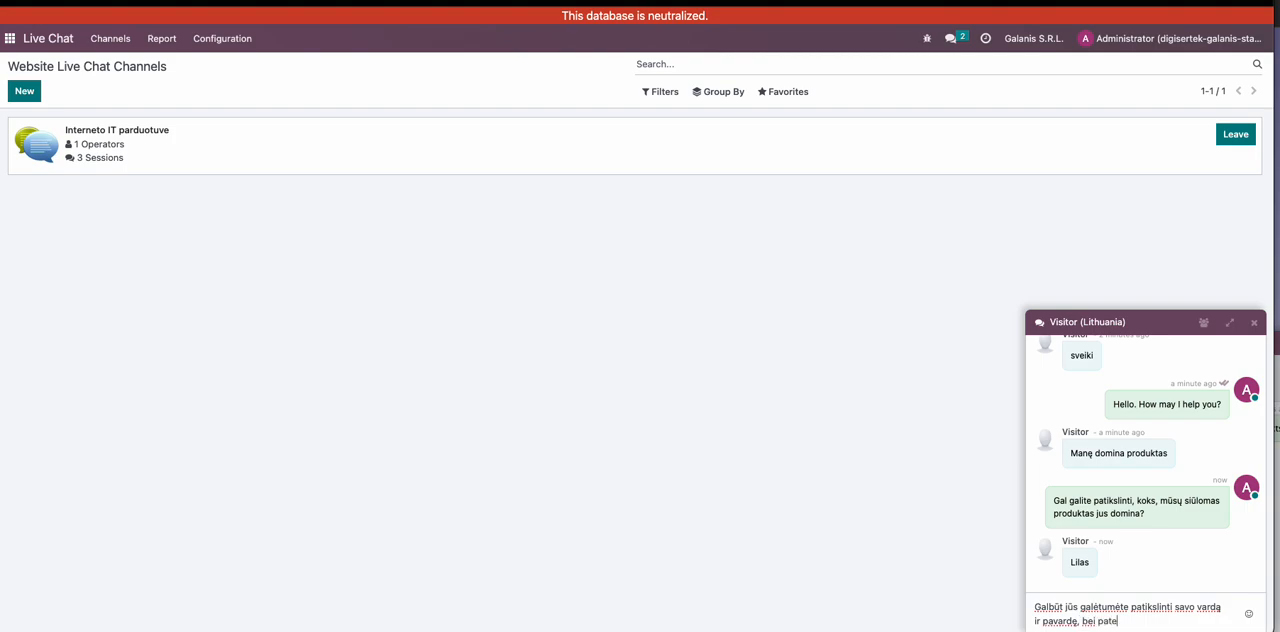
type("ikti savo el. pašto")
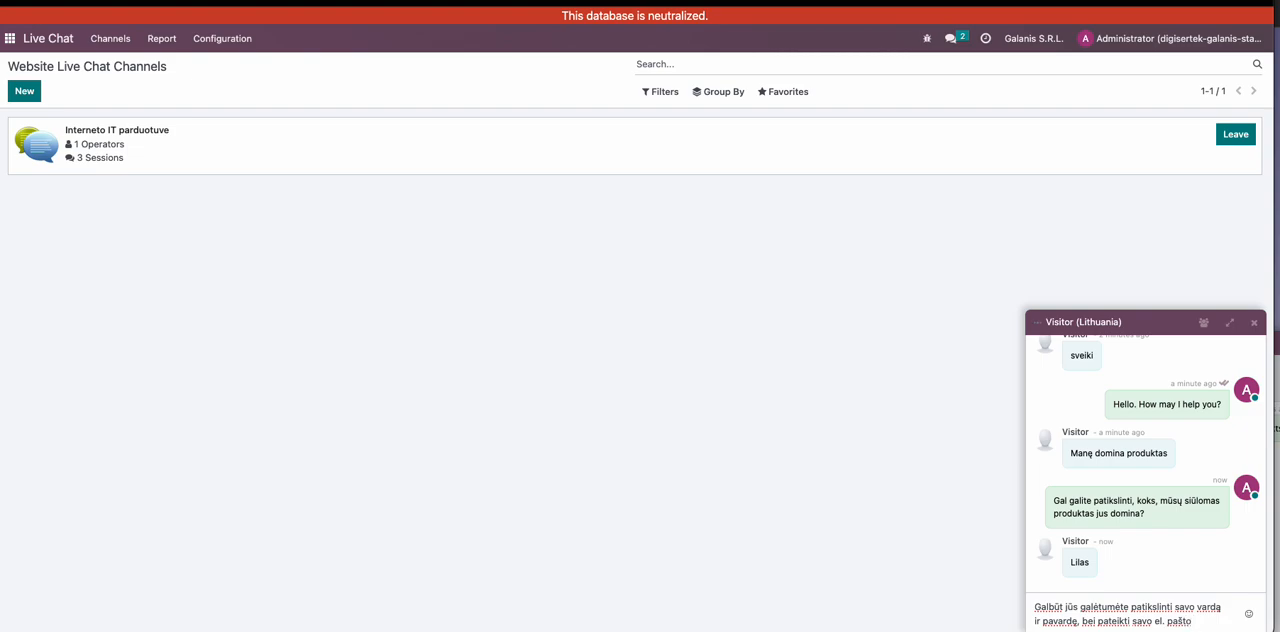
type(" adresą?")
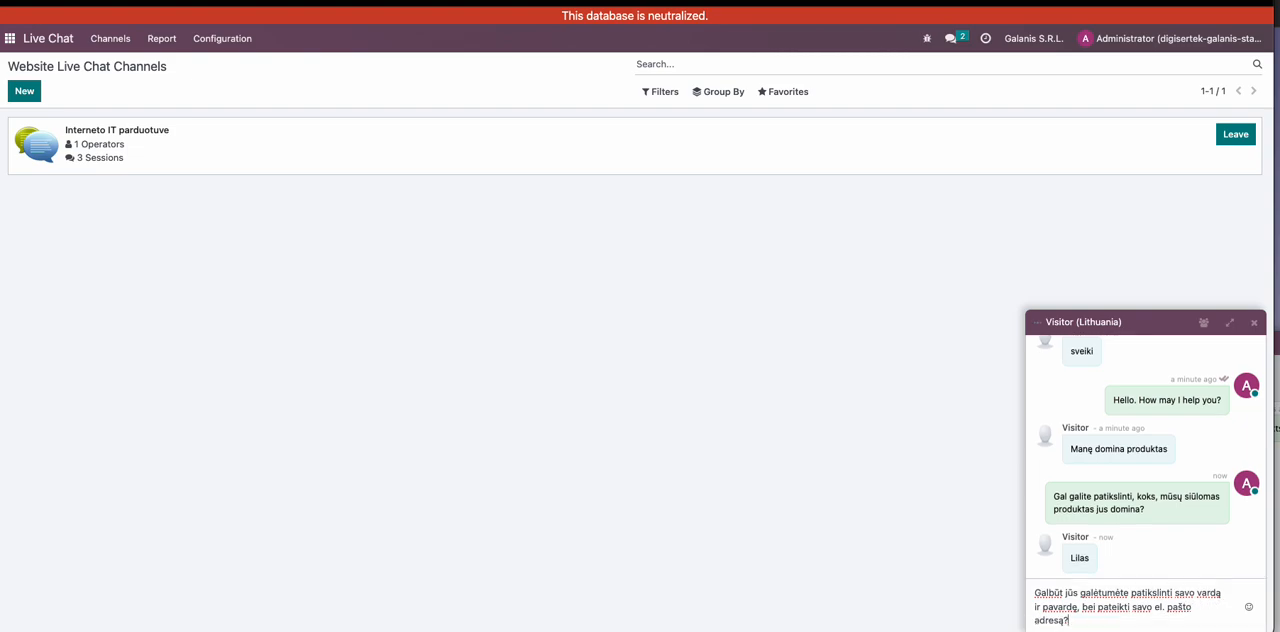
key("Return")
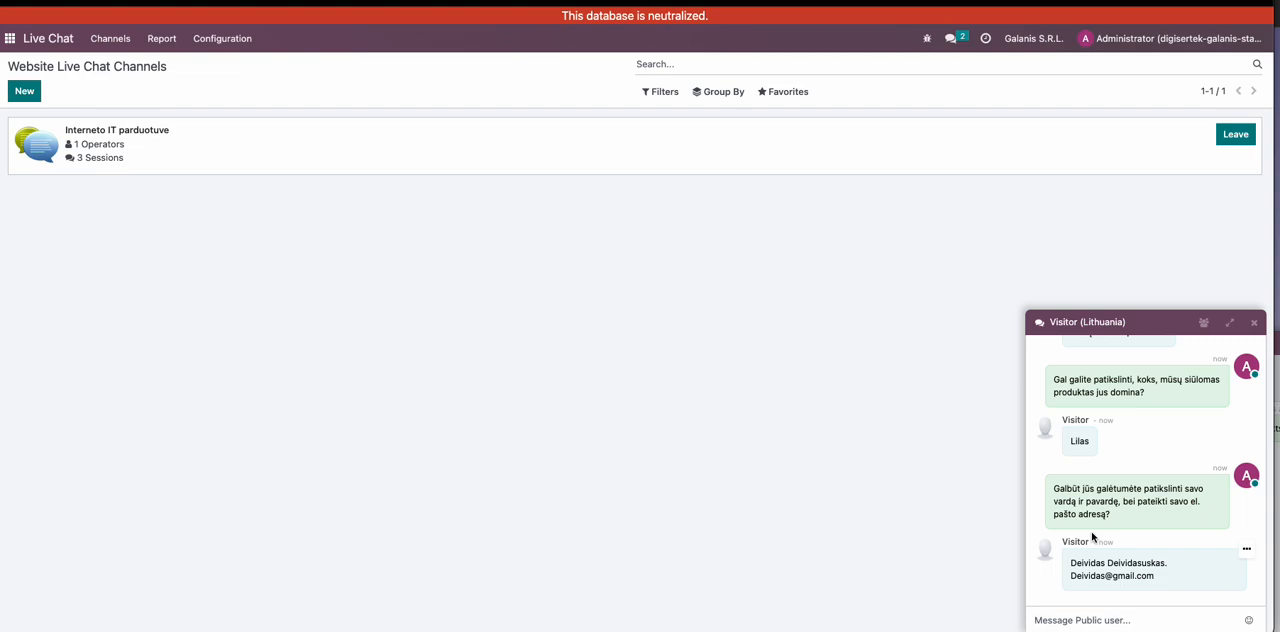
- Check the slash commands offered in the visitor's chat, including the lead command, and clear the message entry
type("/")
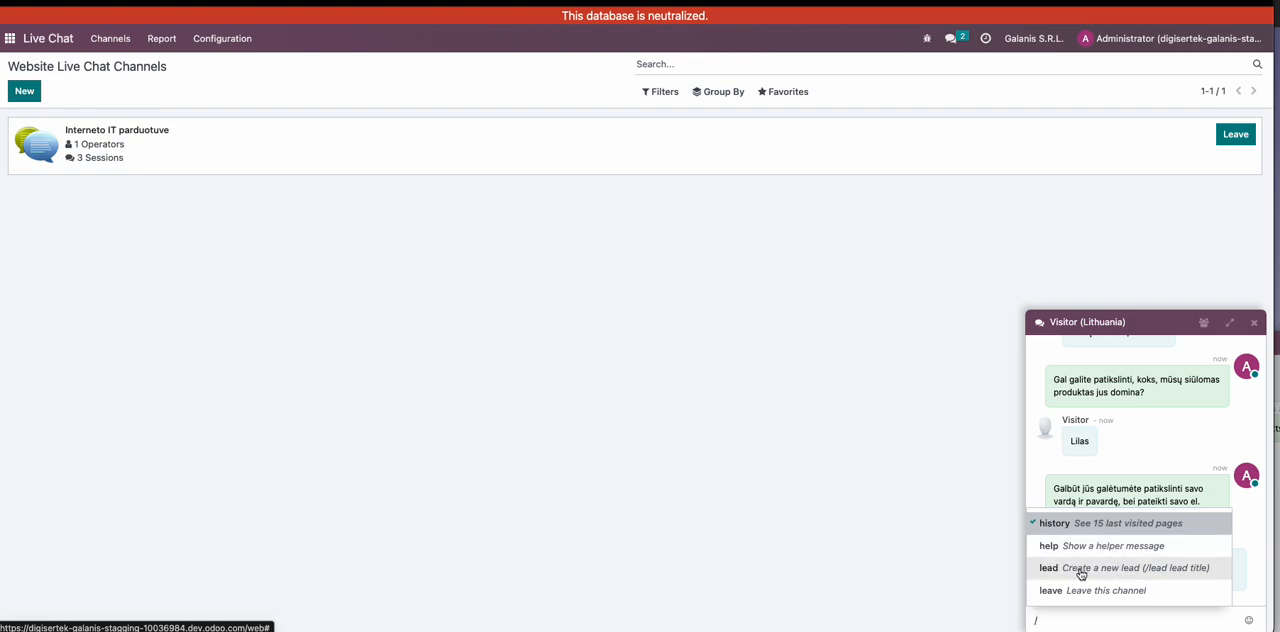
left_click_drag(1045, 622, 1031, 620)
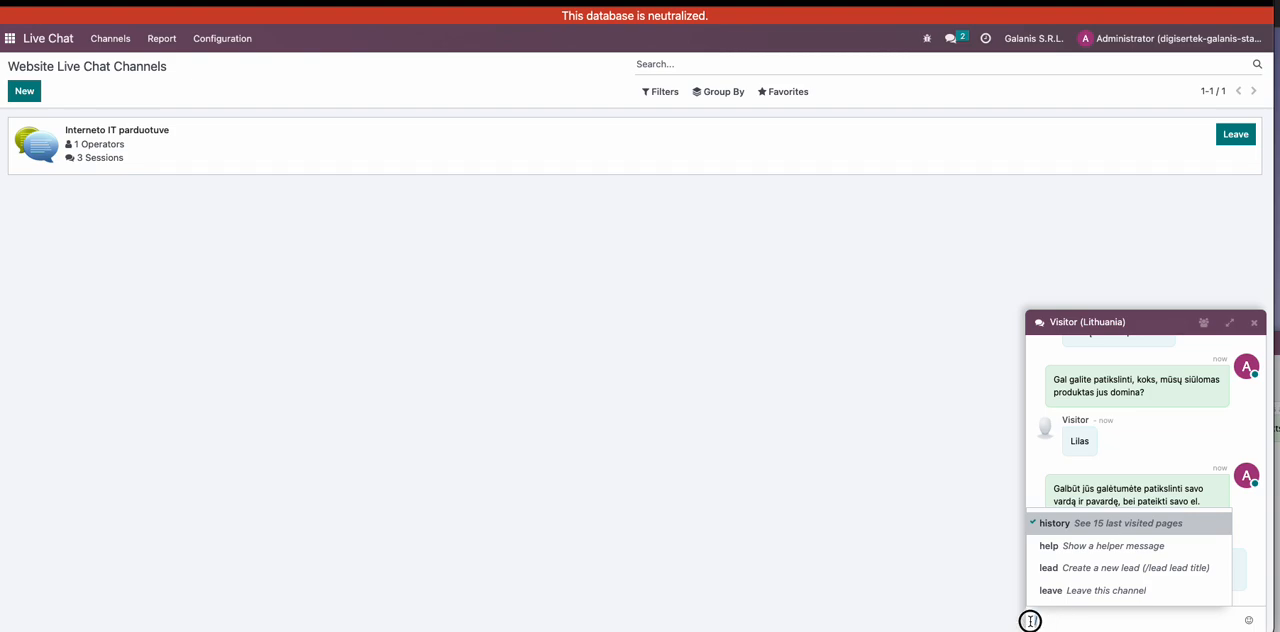
left_click(1061, 618)
key("BackSpace")
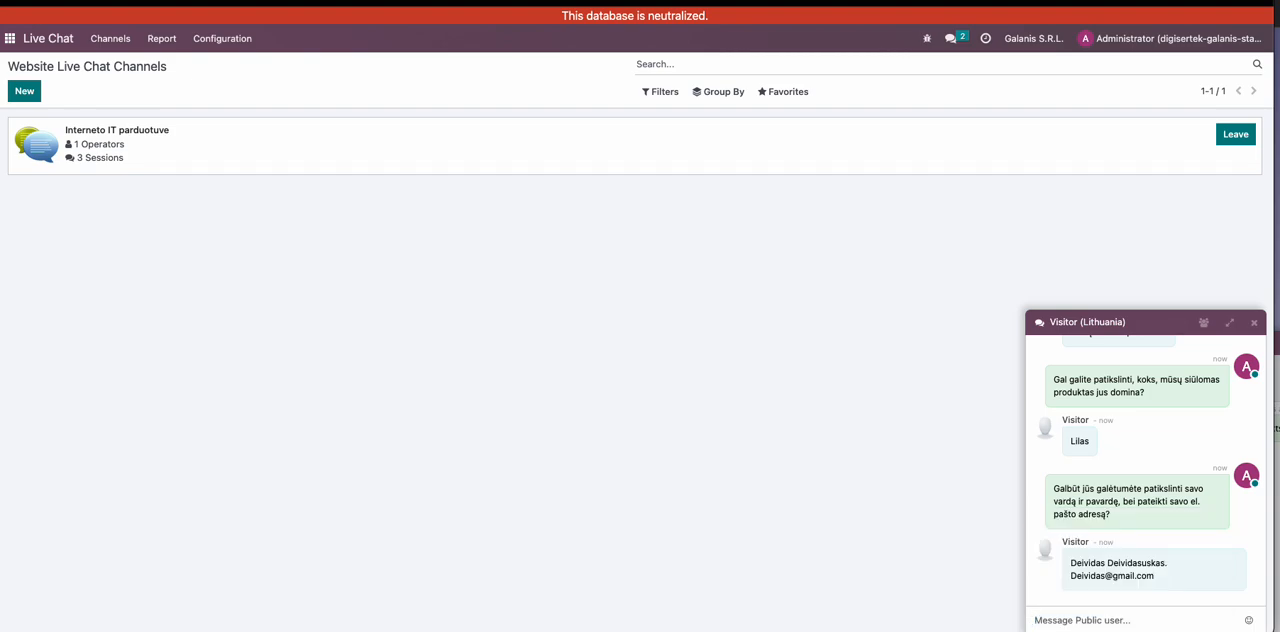
- Try to create a lead from the visitor's chat using the lead command without a title
type("/")
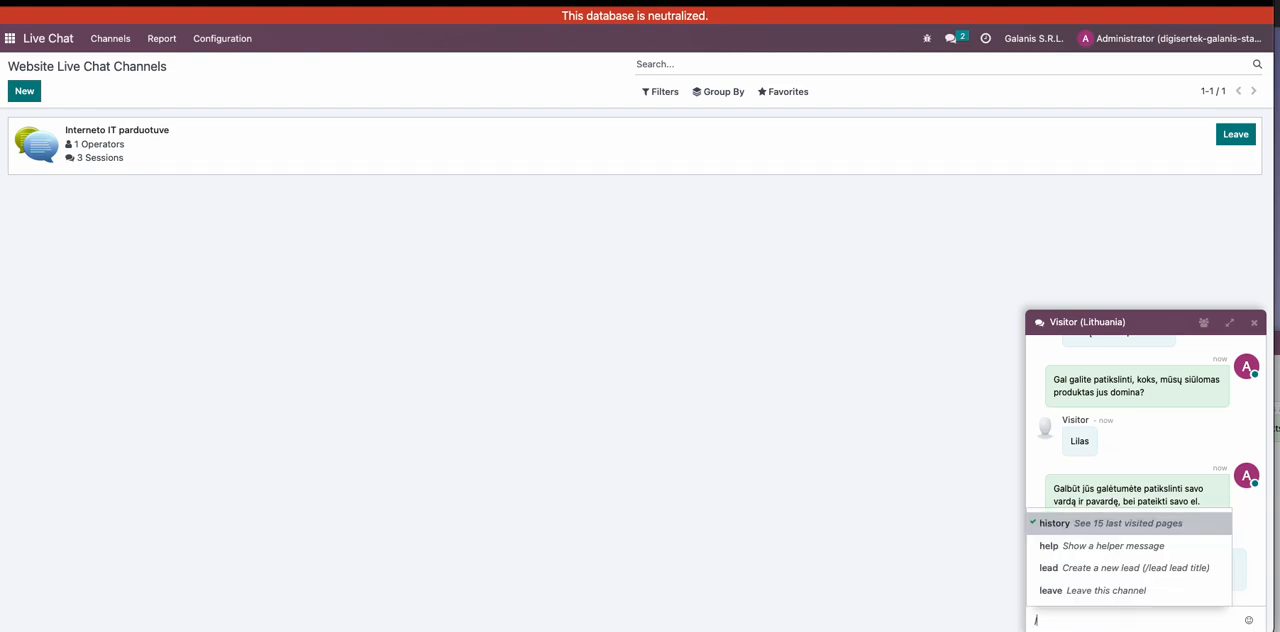
left_click(1069, 568)
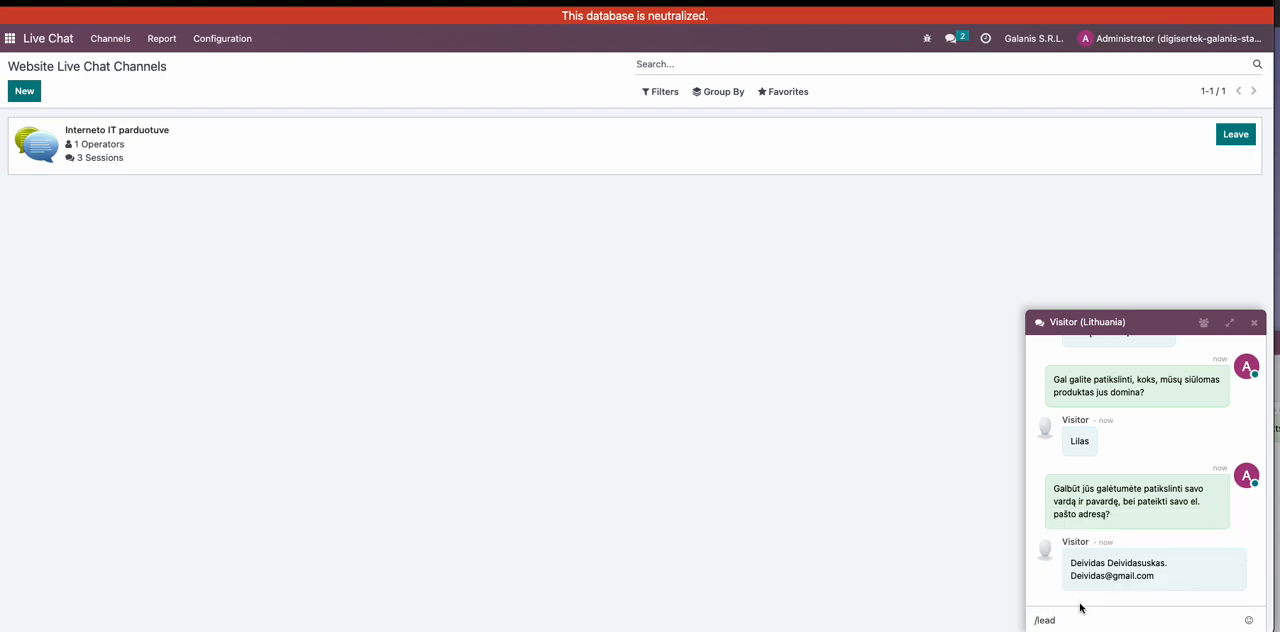
key("Return")
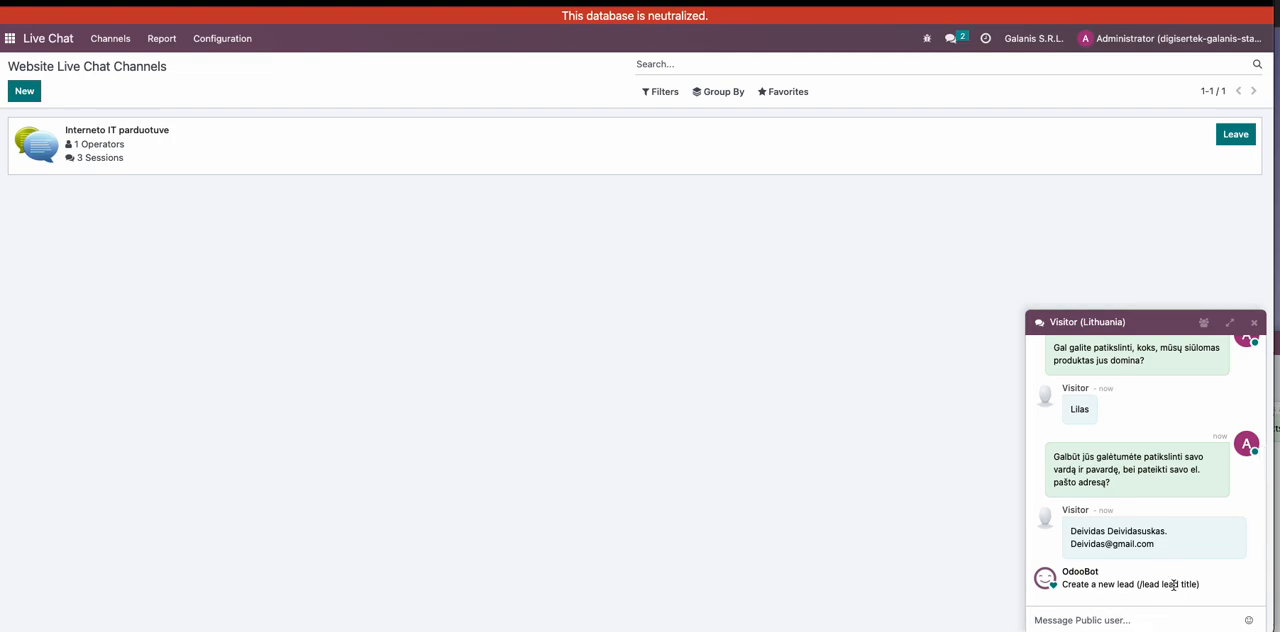
- Create a lead titled "domisi produktu Lilas" from the visitor's chat with the lead command
left_click(1069, 619)
type("/")
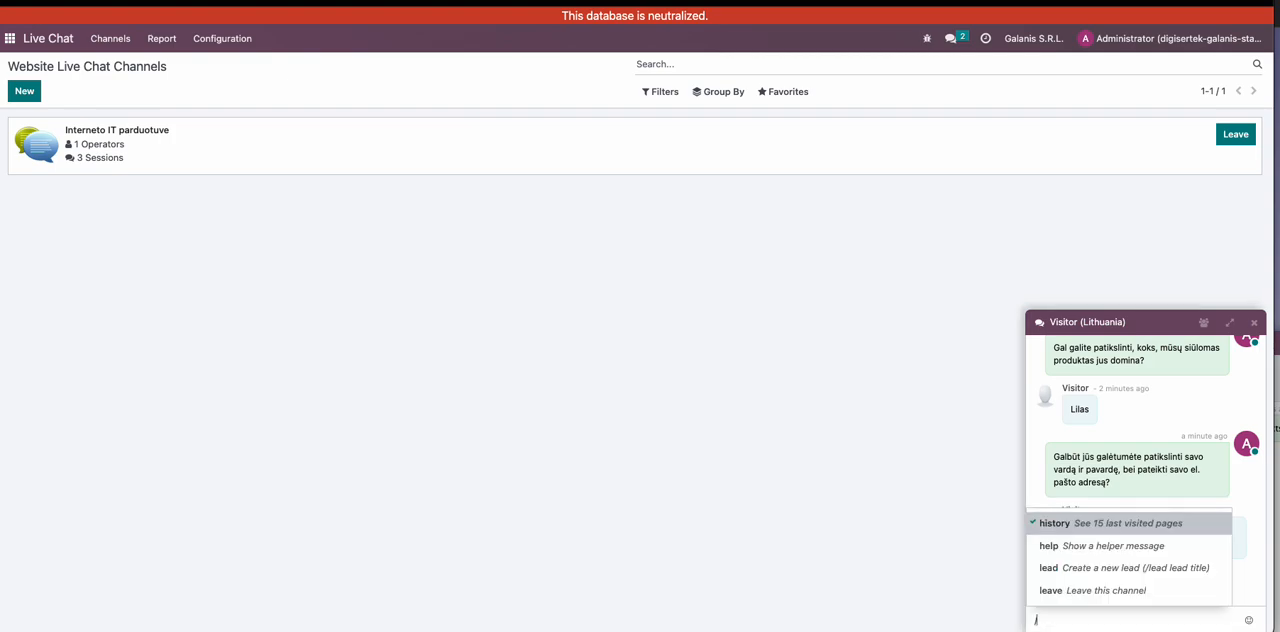
left_click(1089, 566)
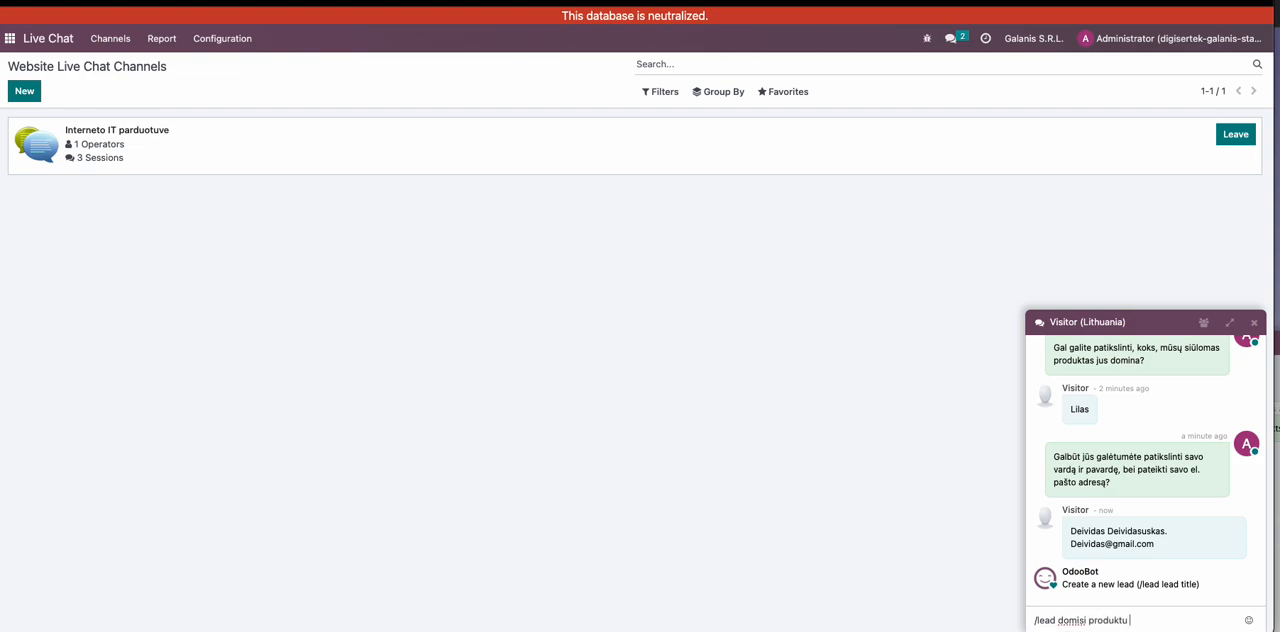
key("Return")
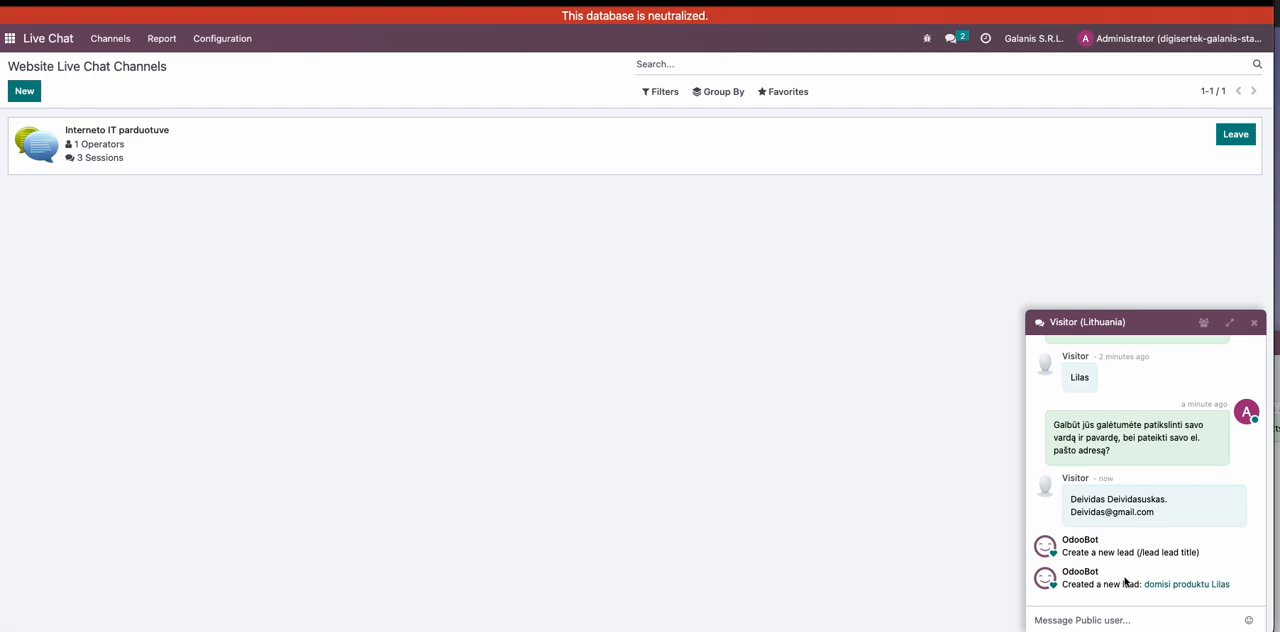
- Open the lead created from the chat and review the conversation copied into its internal notes
left_click_drag(1062, 540, 1097, 540)
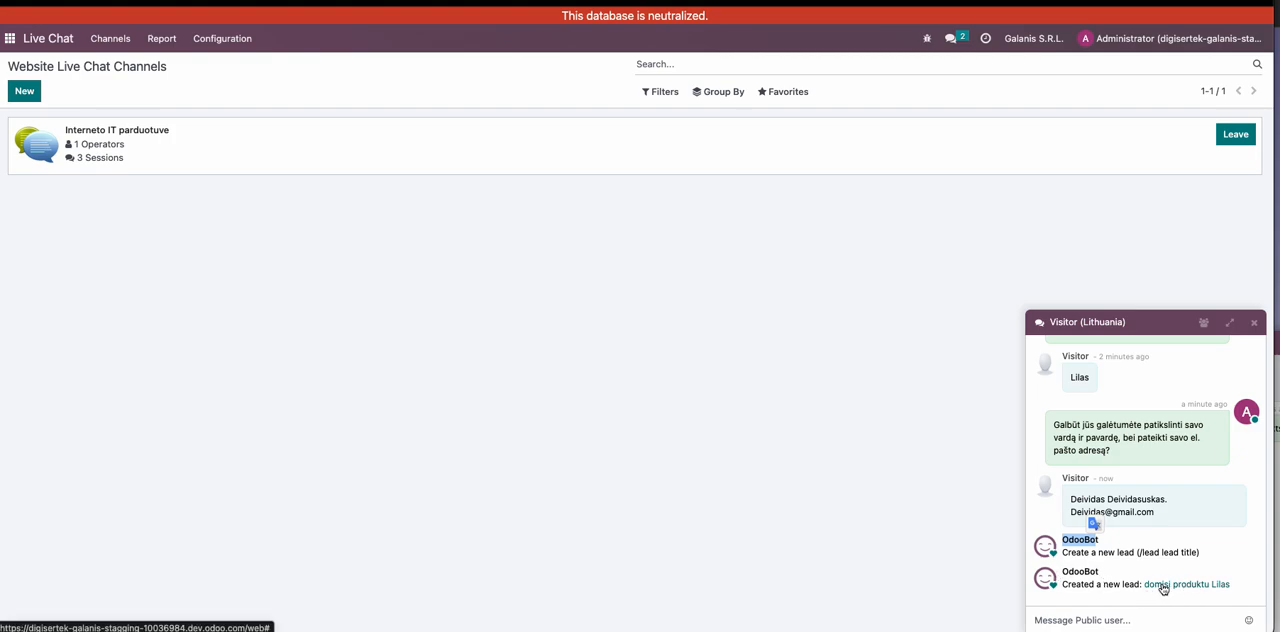
left_click(1163, 589)
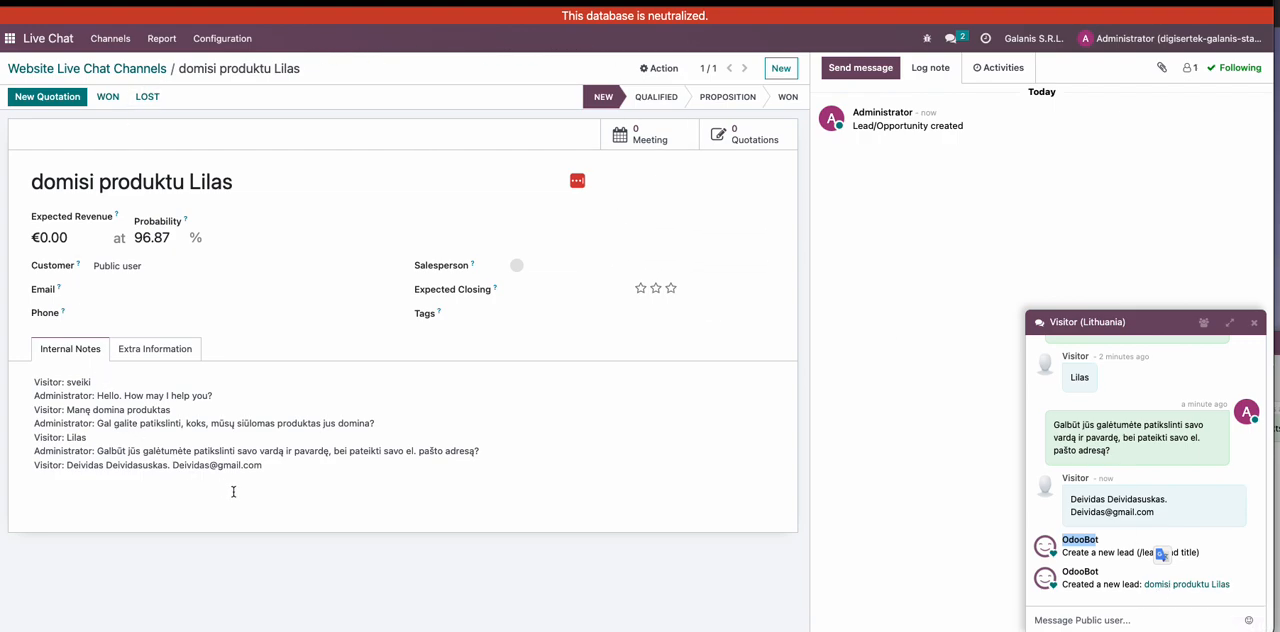
left_click_drag(286, 470, 32, 378)
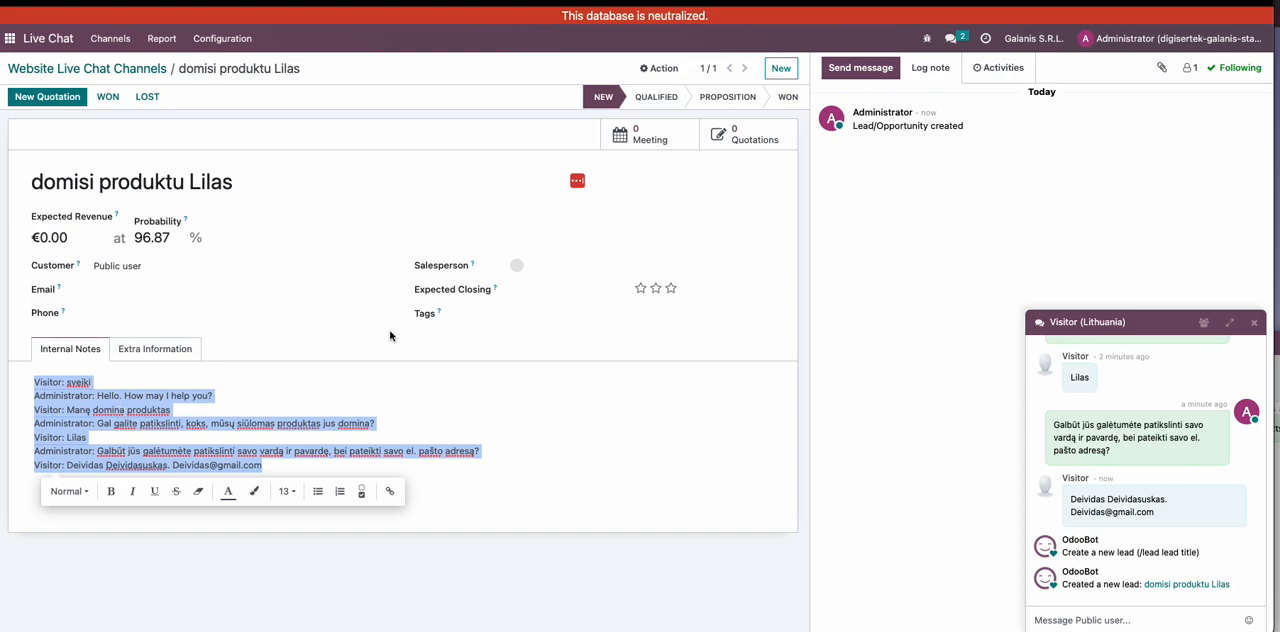
- Send the visitor the message "Mūsų vadybininkas netrukus su jumis susisieks ir mes pateiksime jums komercinį pasiūlymą. Ar dar jums kyla papildomų klausimų?"
left_click(1094, 620)
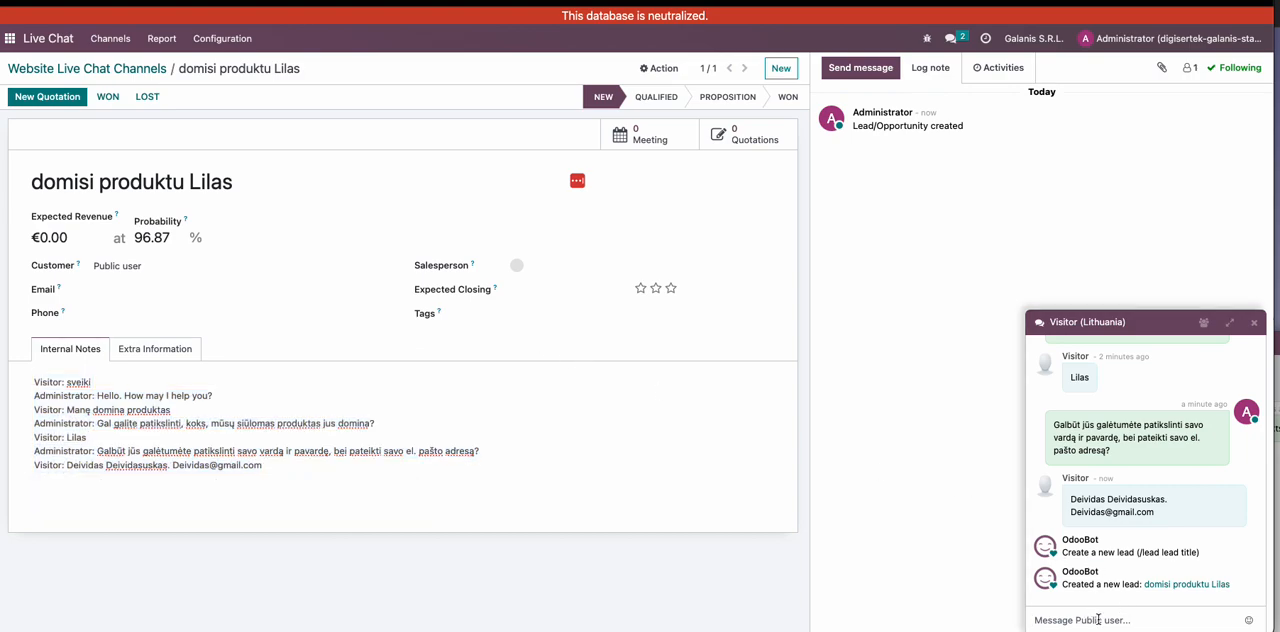
type("Me")
type("d")
type("ų vadybininkas ")
type("netrukus su jumis")
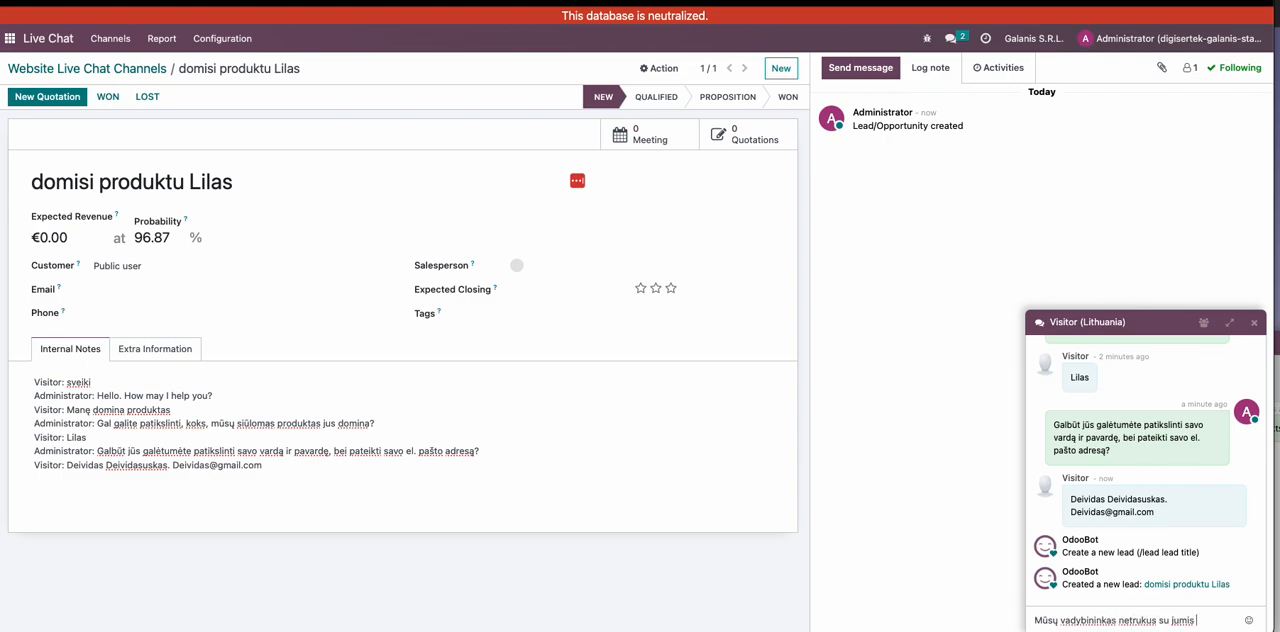
type(" susisieks ir mes pateiksime jums komercinį pasiū")
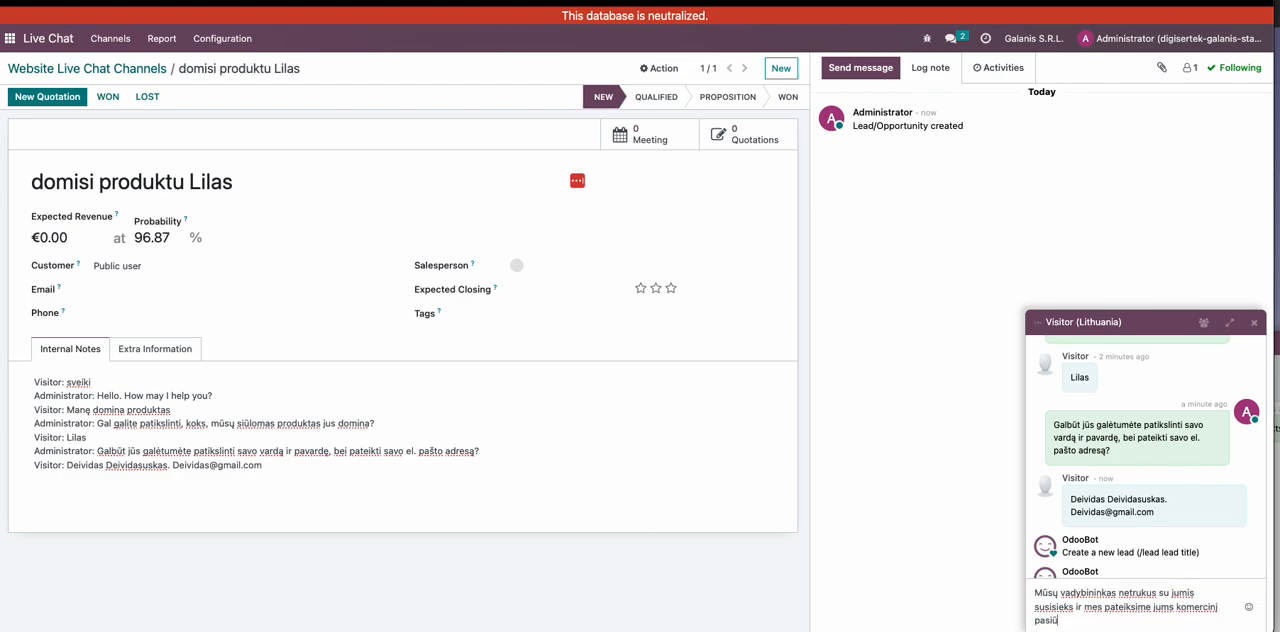
type("lymą. Ar d")
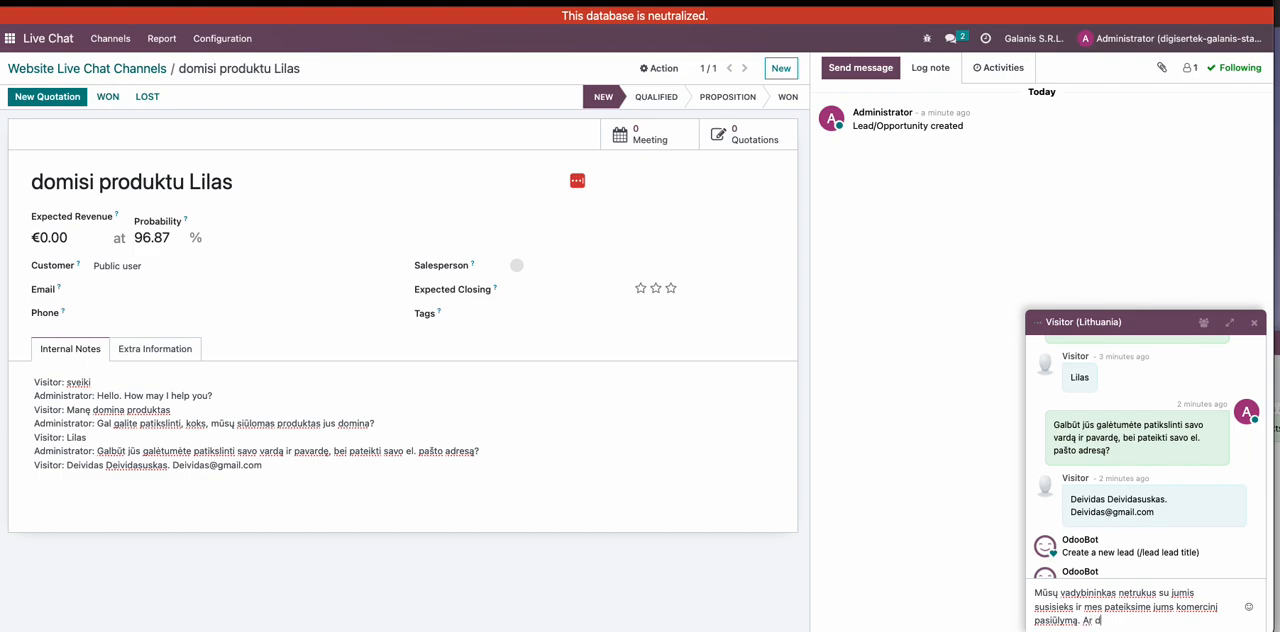
type("ar jums kyla papildomų klausimų?")
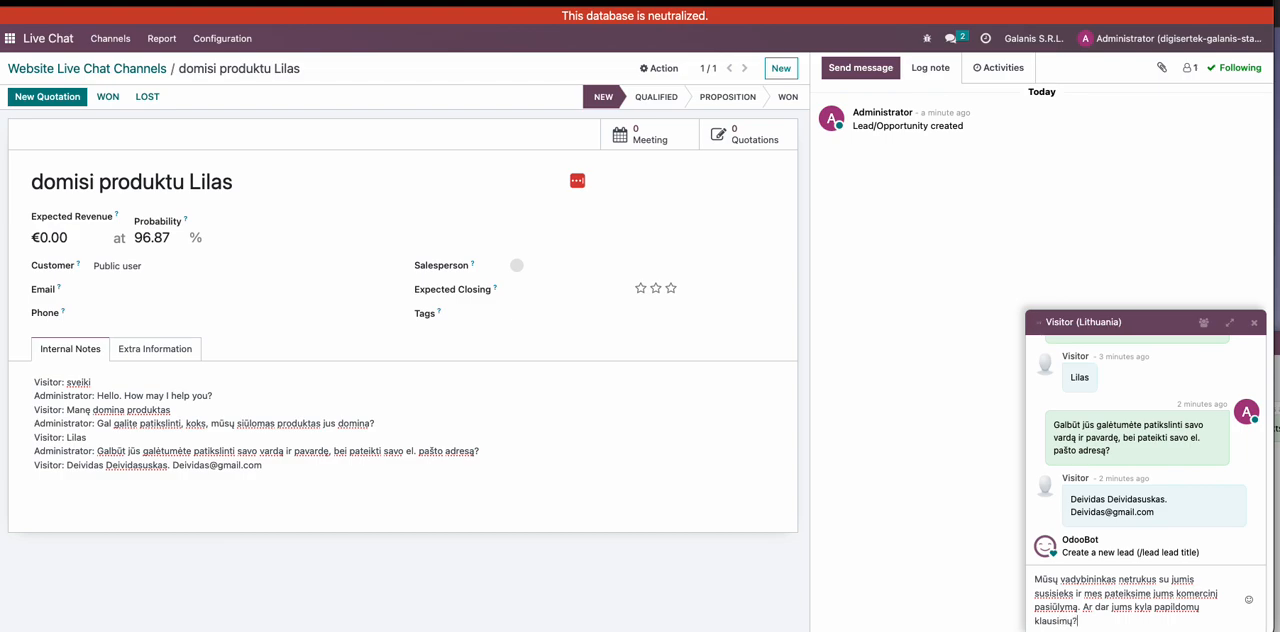
key("Return")
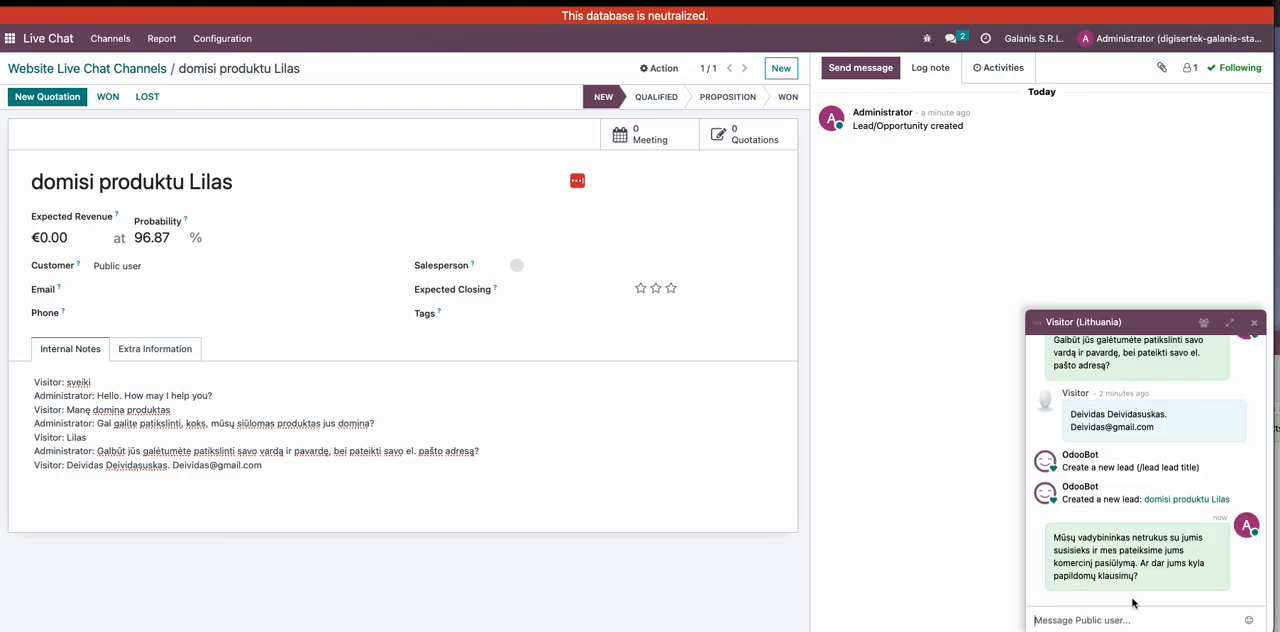
- Copy the visitor's full name from the internal notes into the lead's customer field and open the form for creating that customer
left_click_drag(1062, 453, 1228, 500)
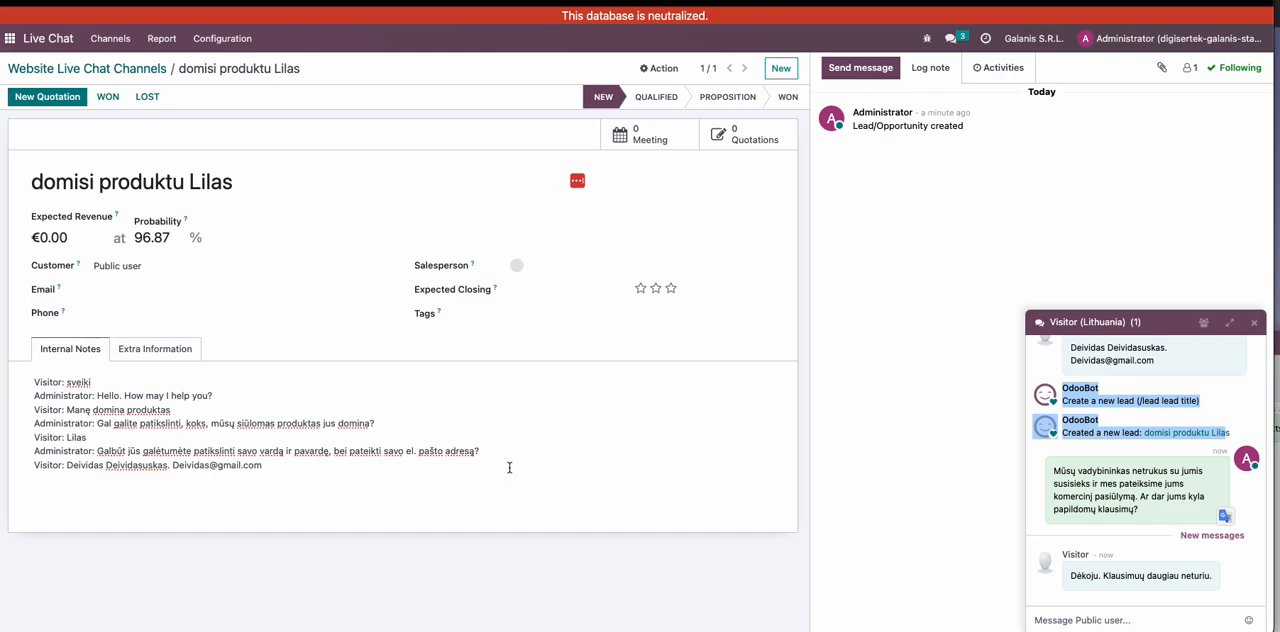
left_click(604, 446)
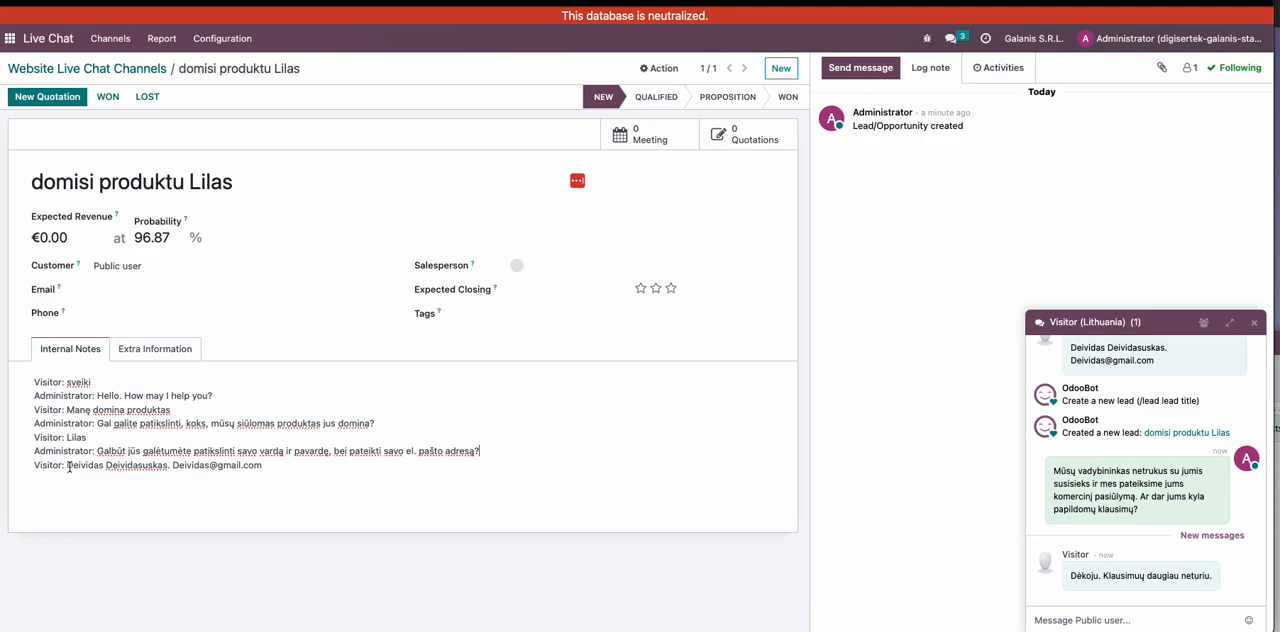
left_click_drag(66, 465, 166, 465)
key("ctrl+c")
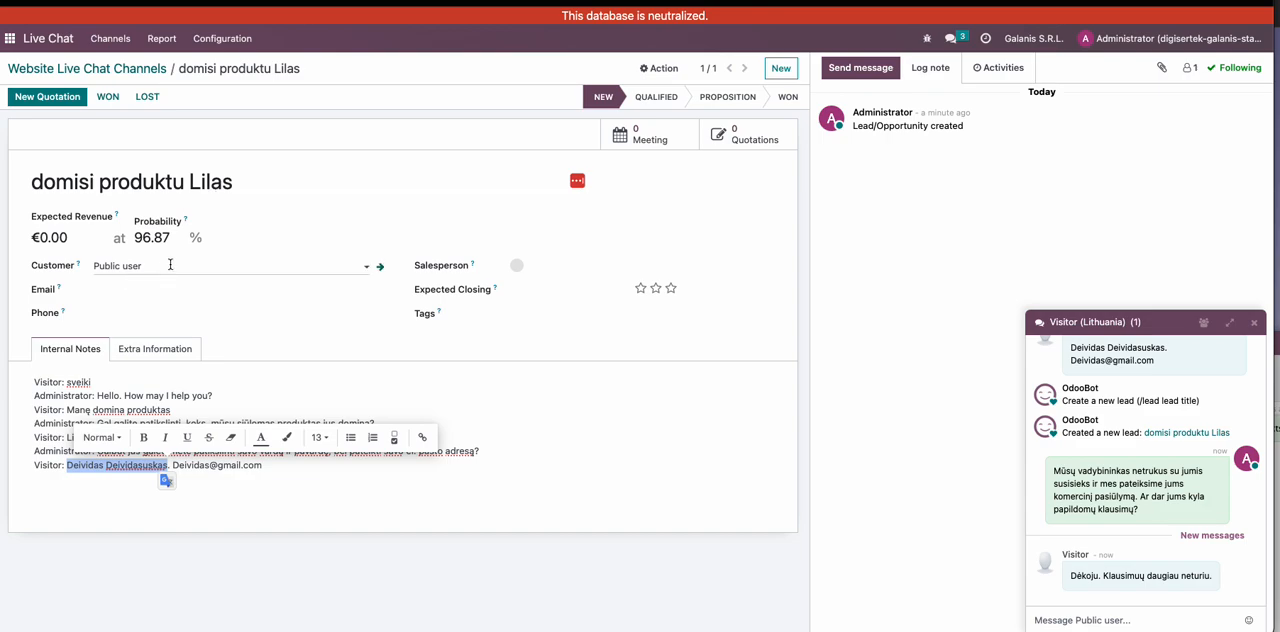
left_click_drag(174, 266, 80, 262)
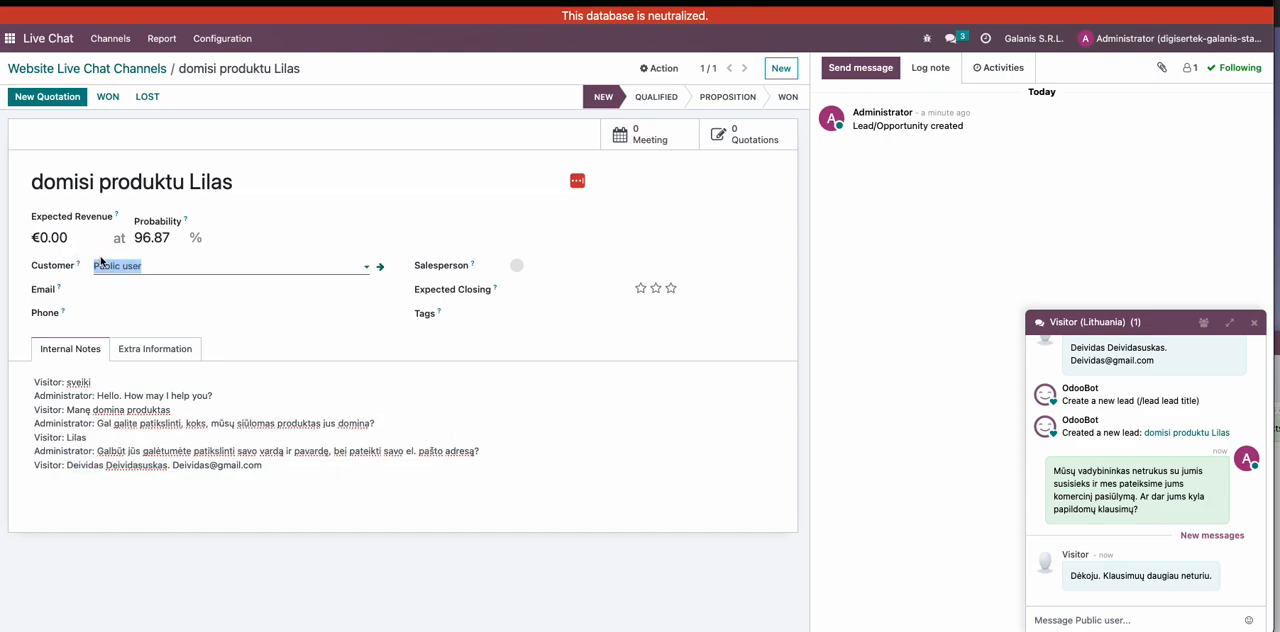
key("ctrl+v")
left_click(163, 306)
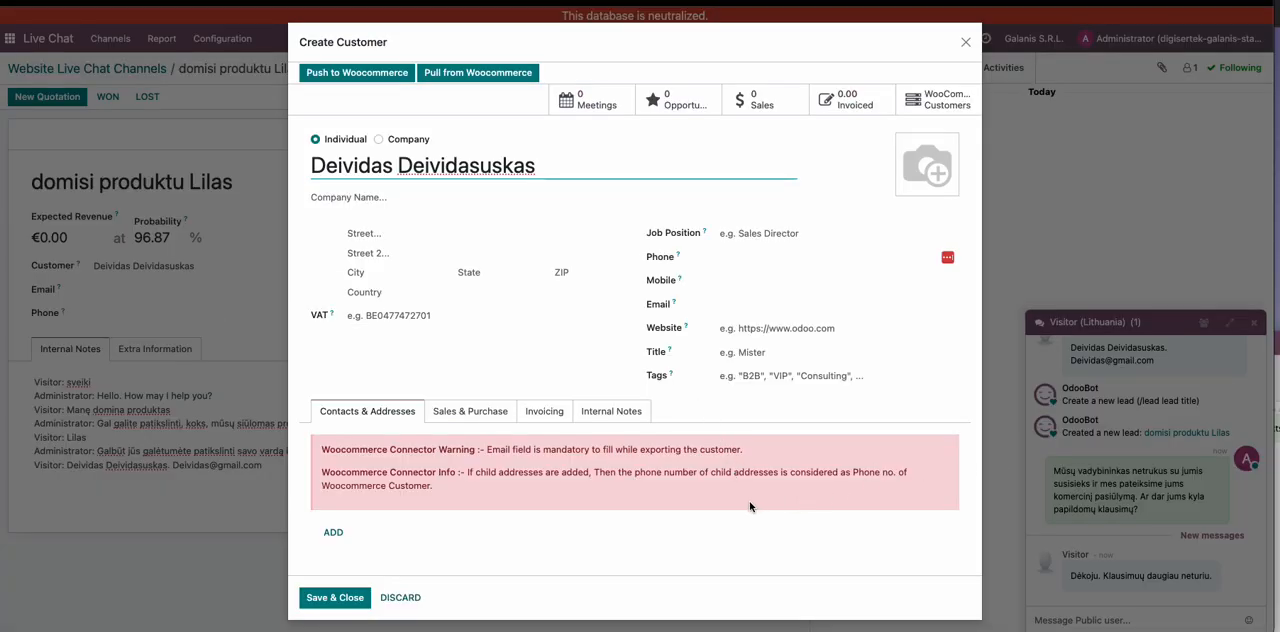
- Fill in the new customer's e-mail address, then save the customer and the updated lead
left_click(739, 302)
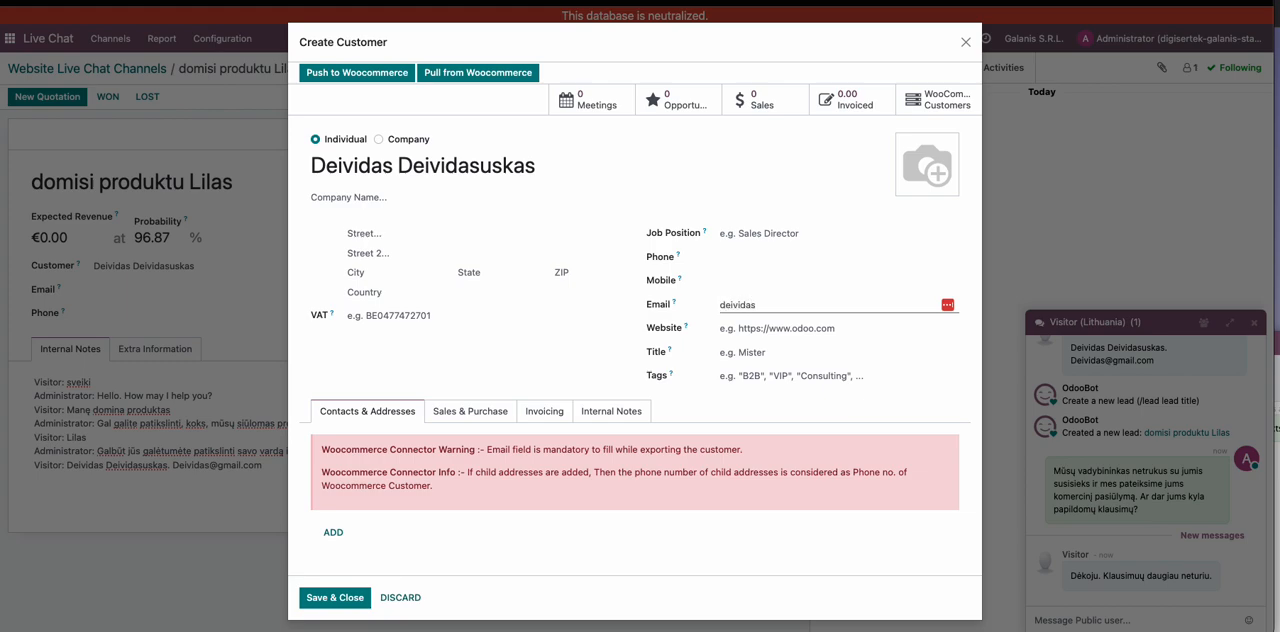
type("deividasČ")
key("BackSpace")
left_click(338, 598)
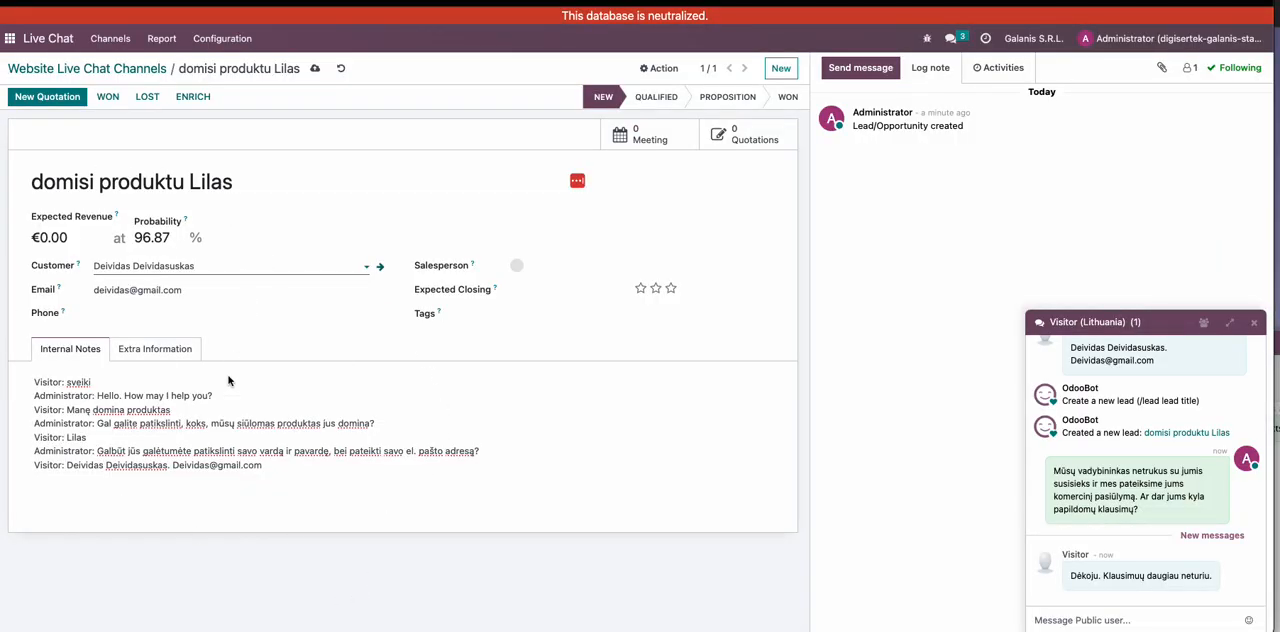
left_click(314, 68)
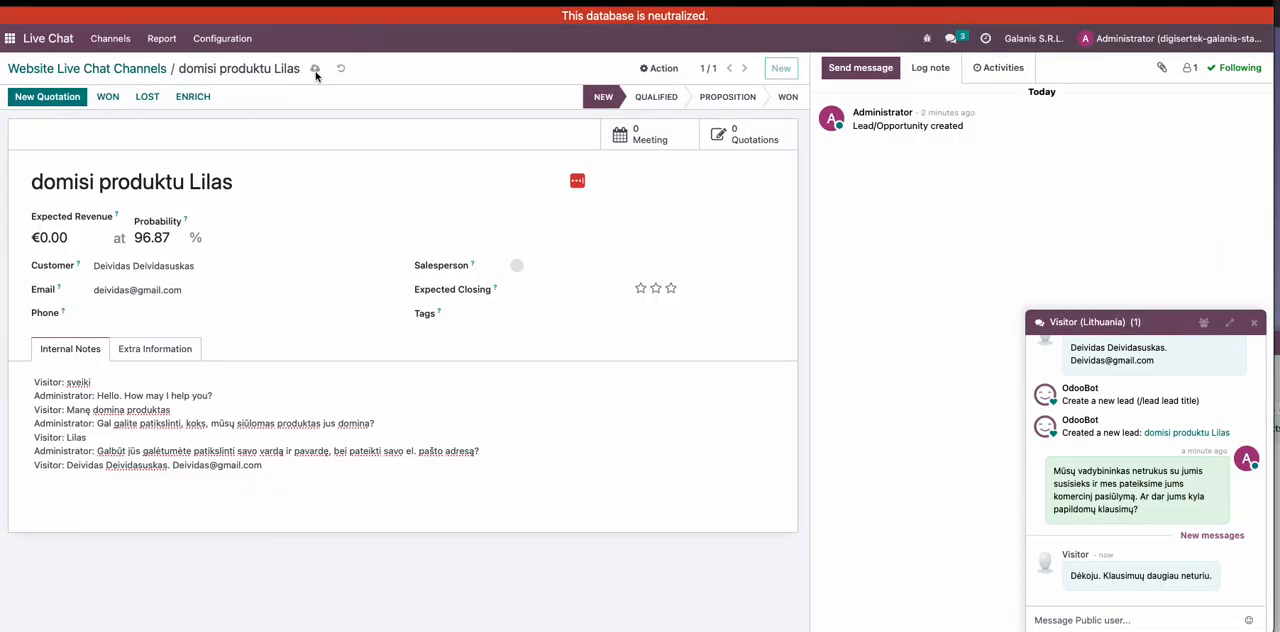
- Move the lead to the Qualified stage and start a quotation with the product LILAS(34mm) 4,5x4m, 18㎡
left_click(663, 104)
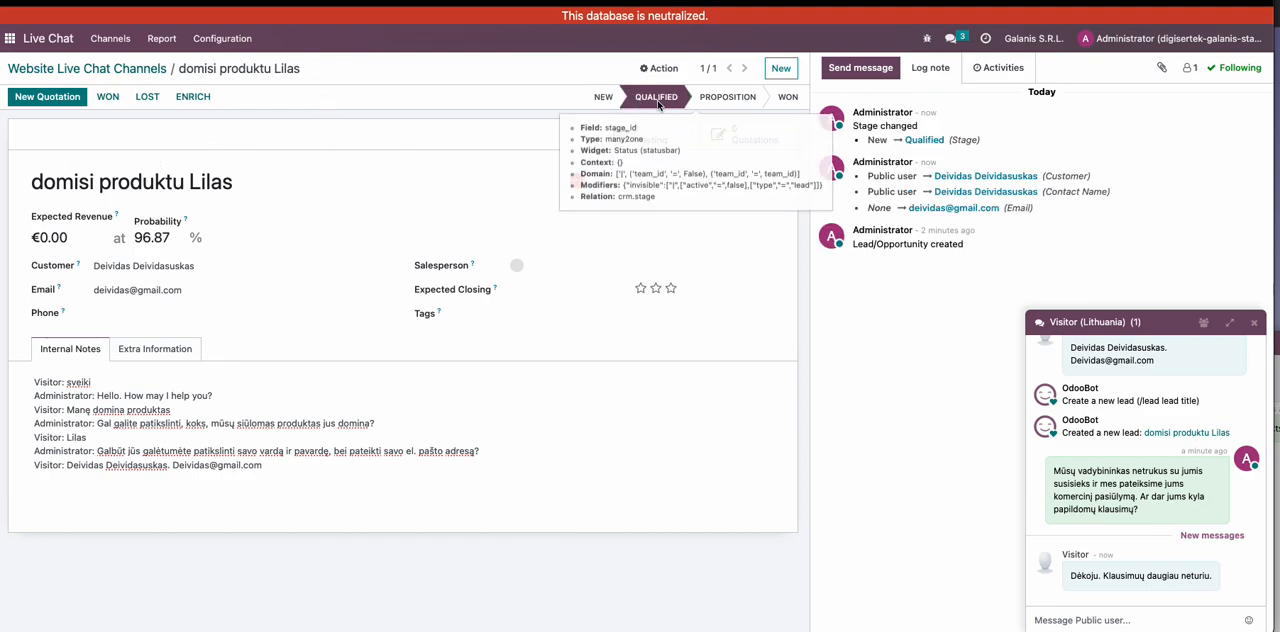
left_click(59, 100)
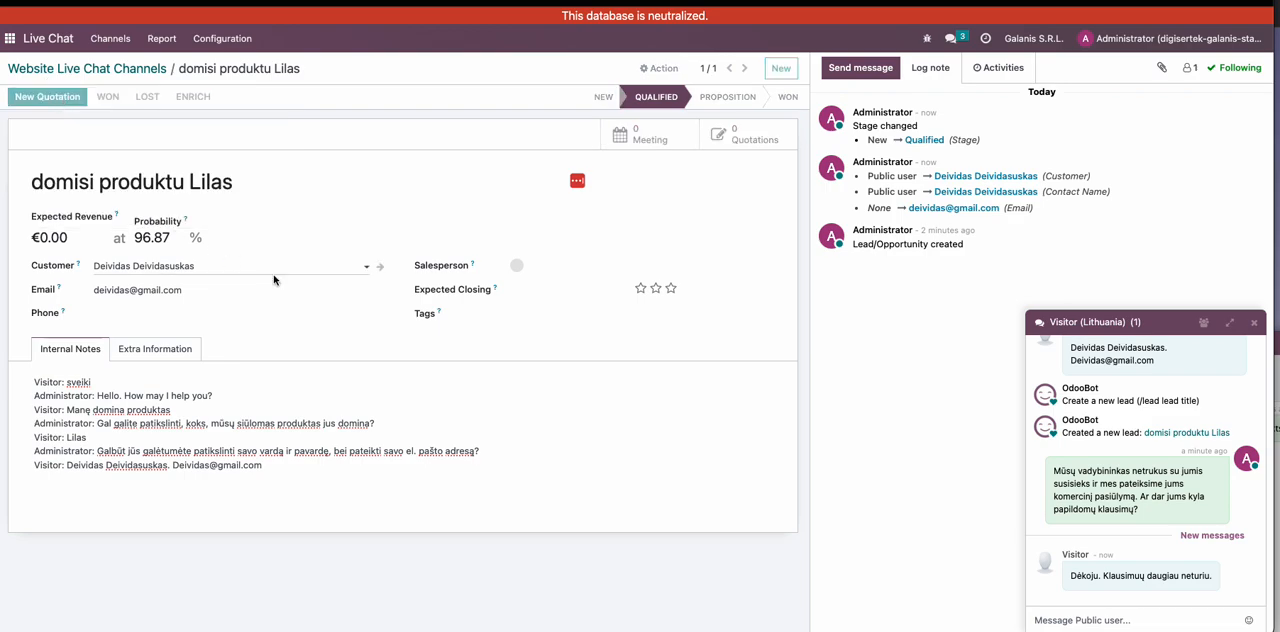
left_click(63, 427)
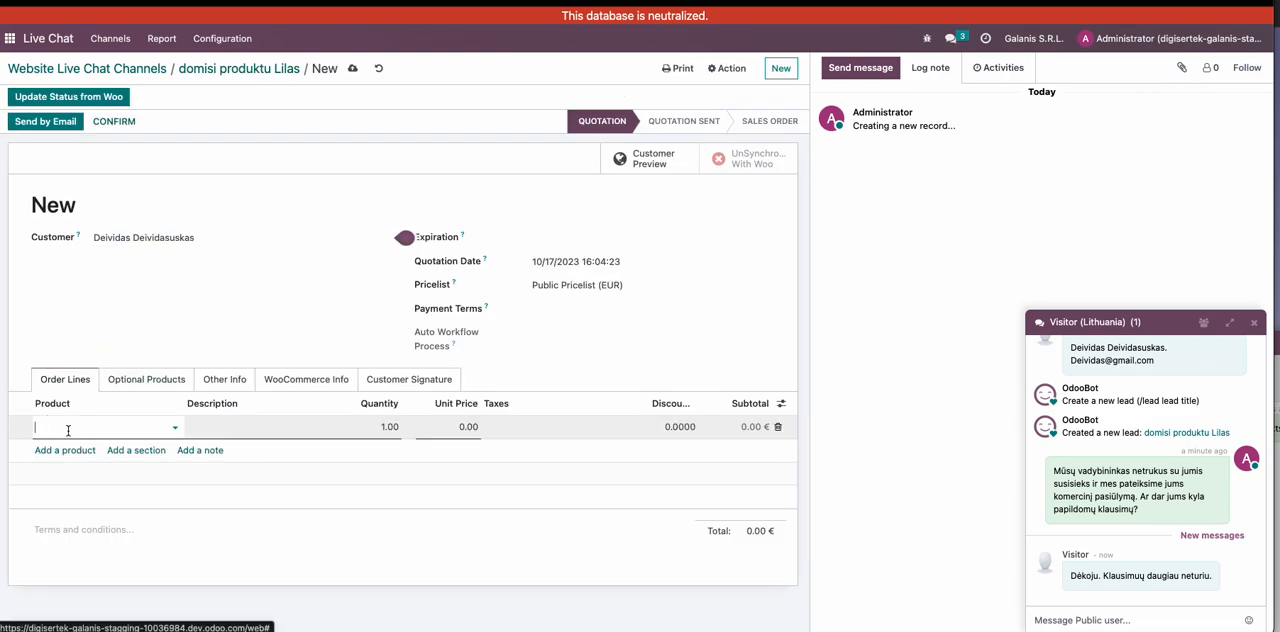
type("lilas")
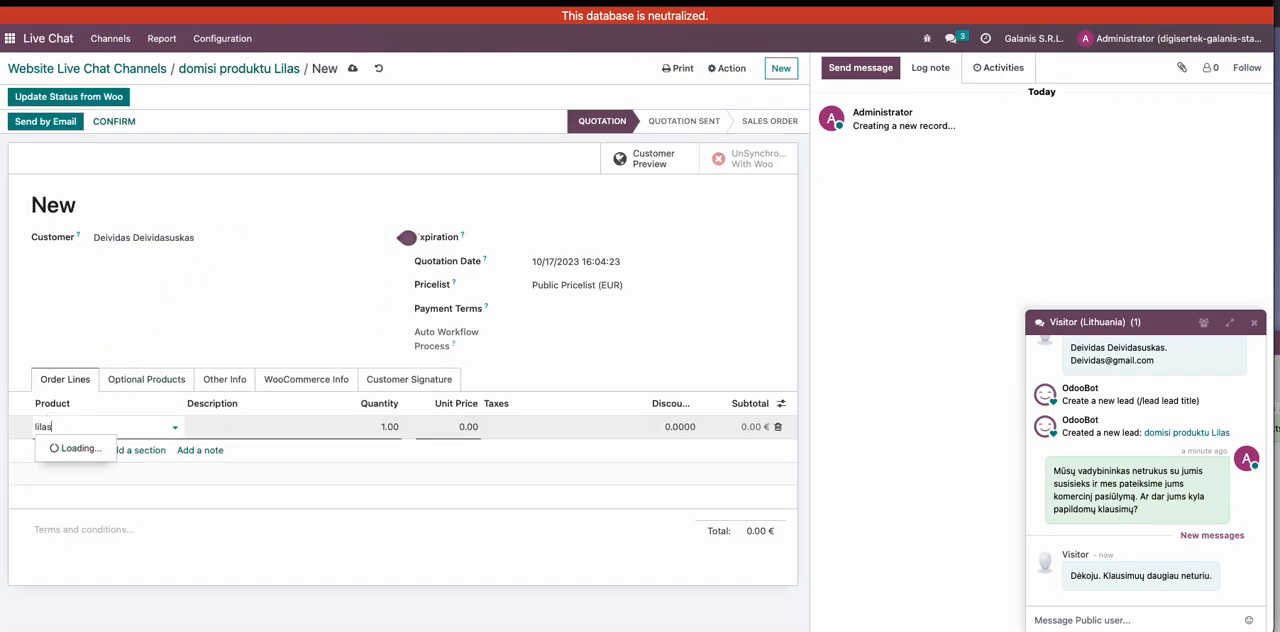
left_click(111, 448)
- Set the LILAS line's unit price to 2,300 with the 22 % (Goods) tax and save the quotation
left_click(463, 427)
left_click(490, 427)
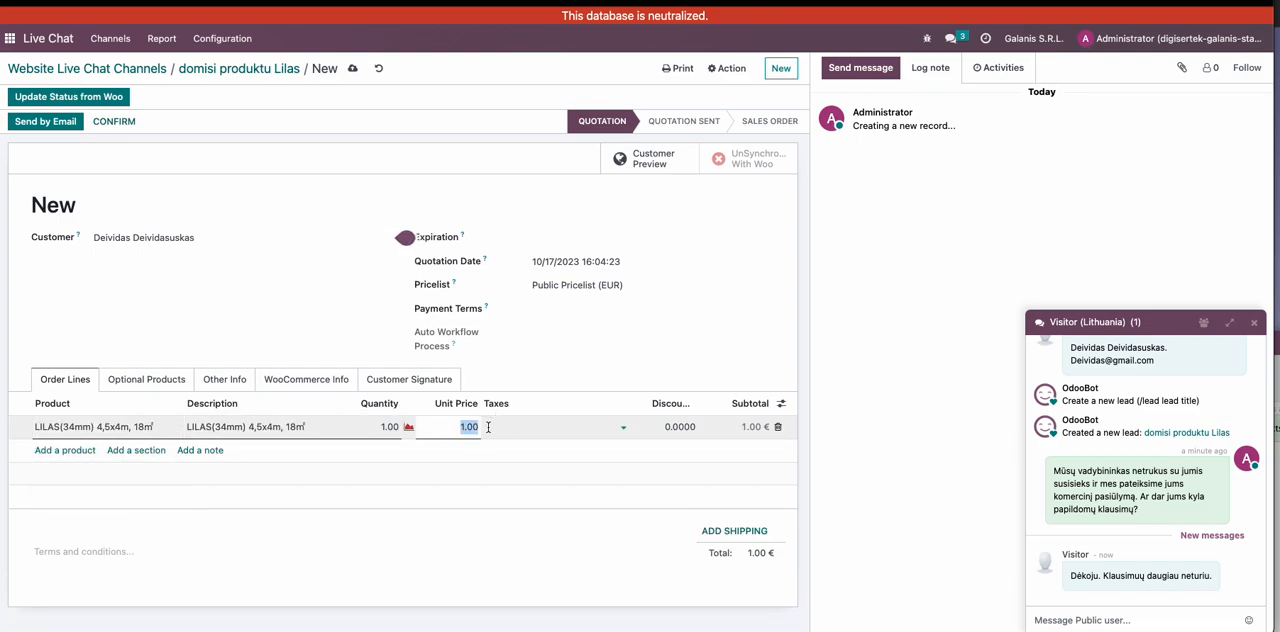
type("230")
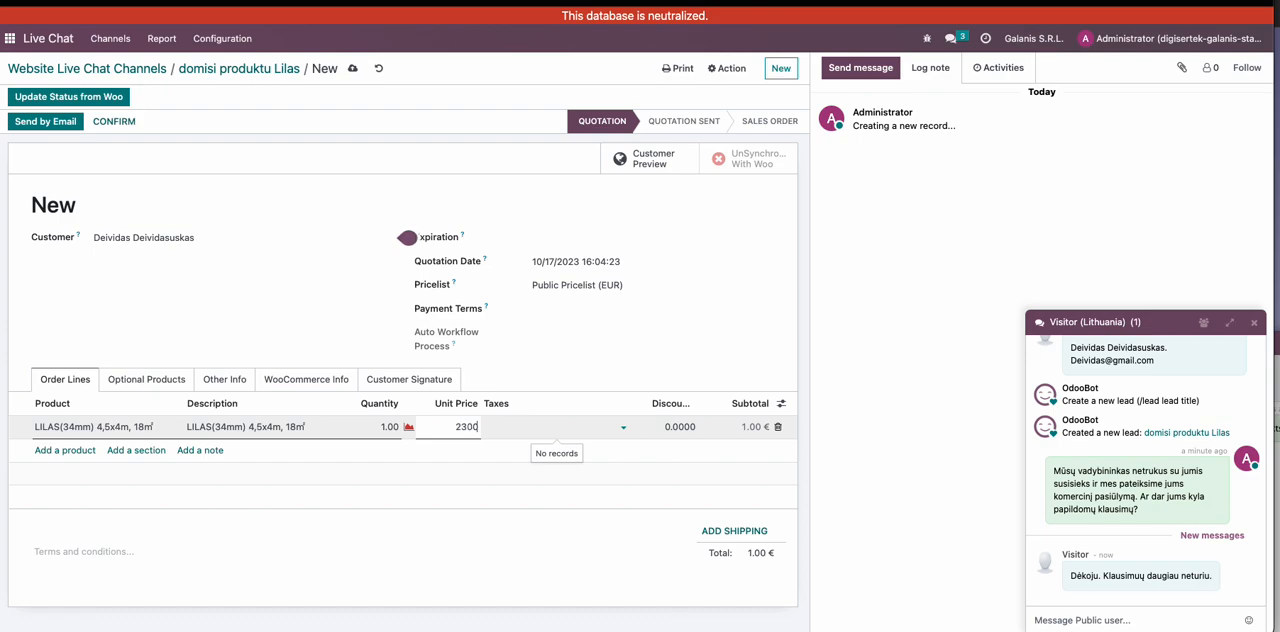
left_click(572, 430)
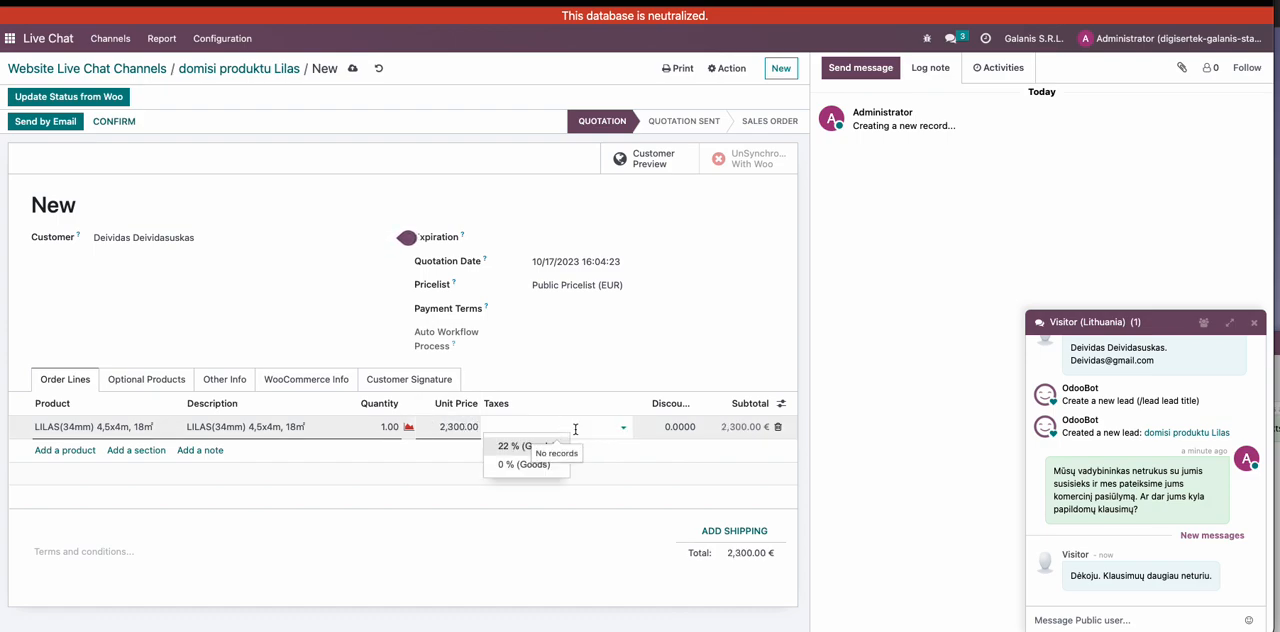
left_click(560, 446)
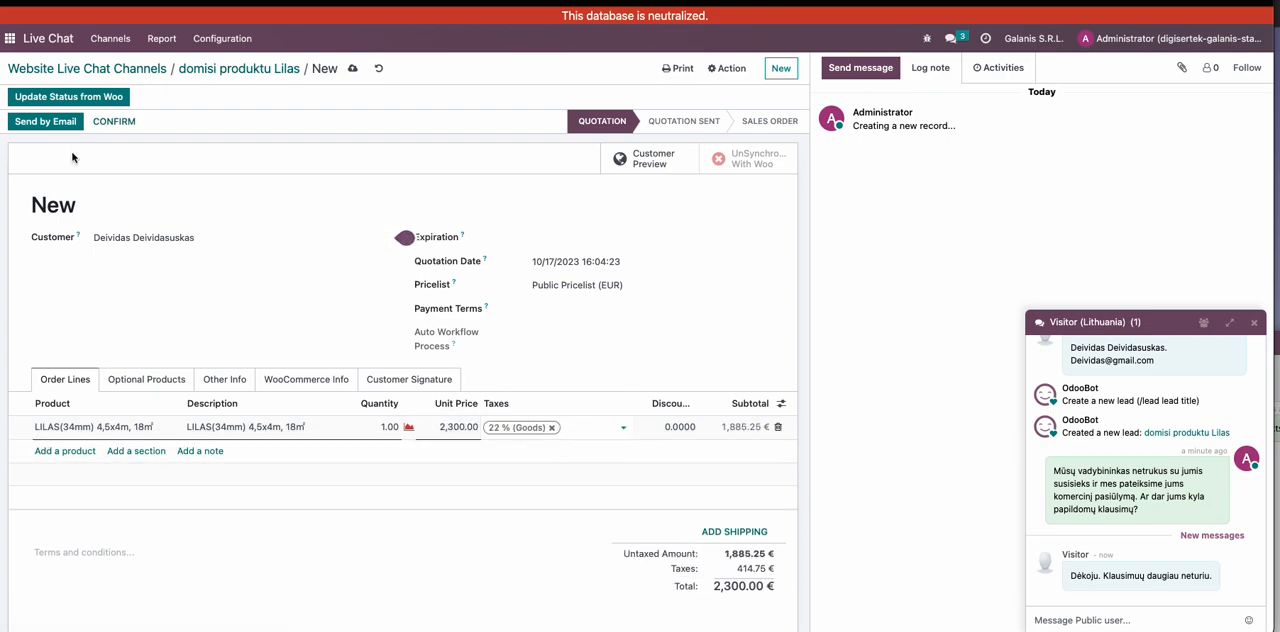
left_click(352, 68)
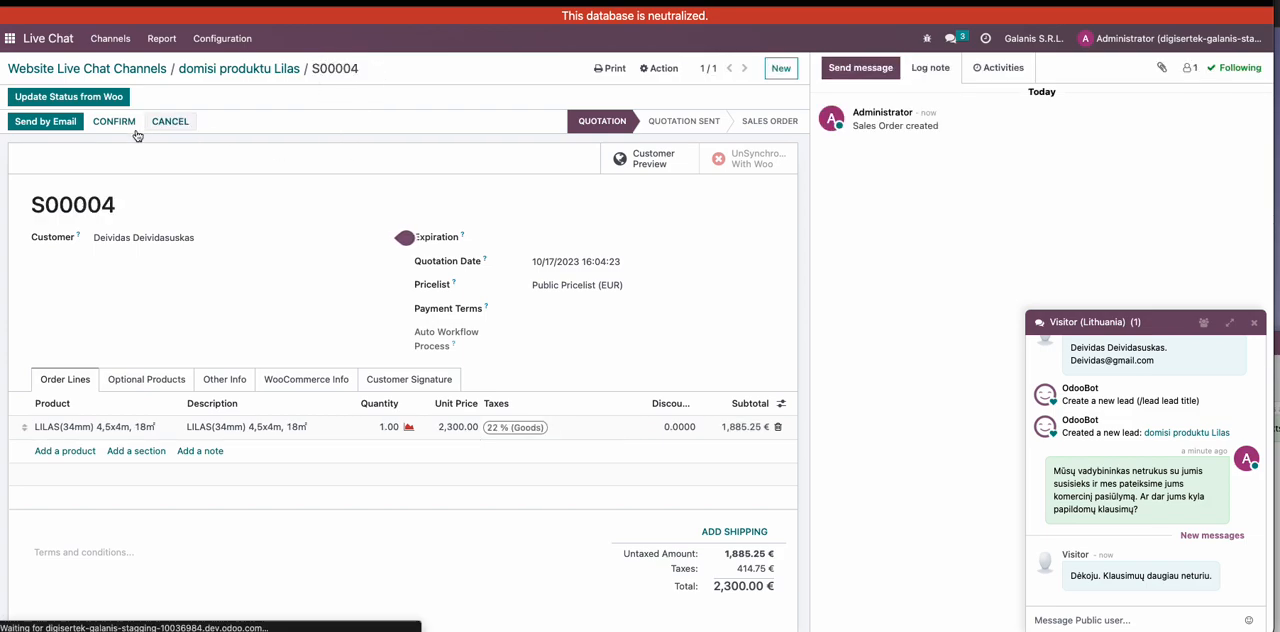
- Review the prepared quotation e-mail with its PDF attachment and close it without sending
left_click(47, 123)
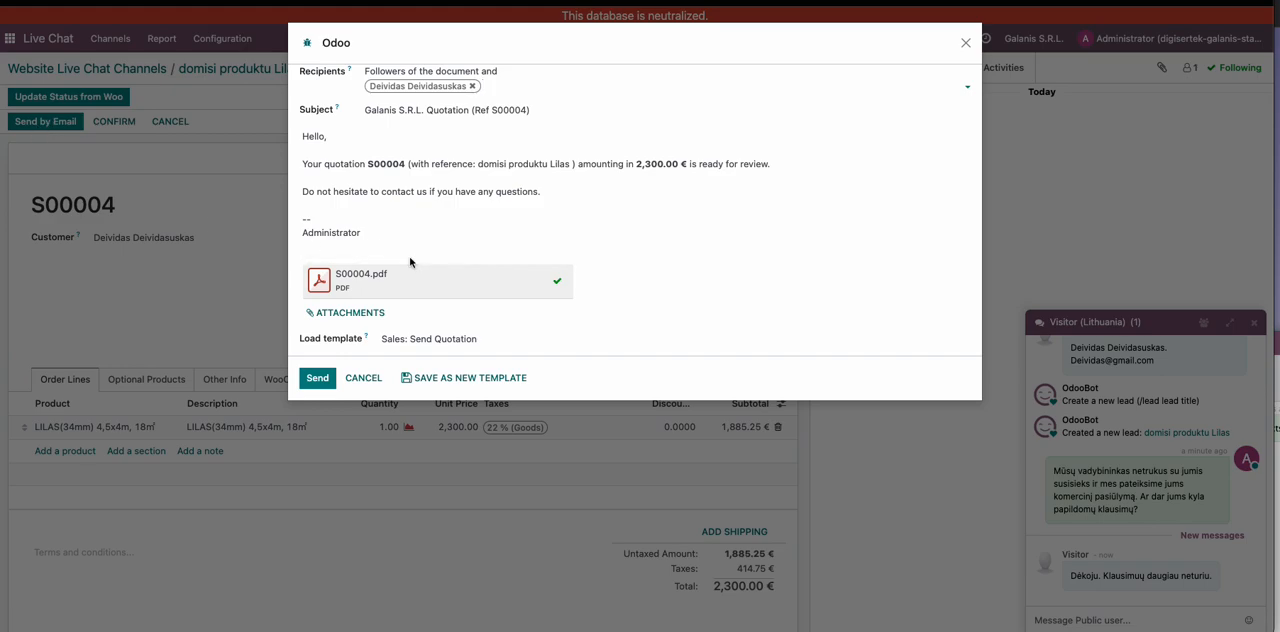
left_click(967, 45)
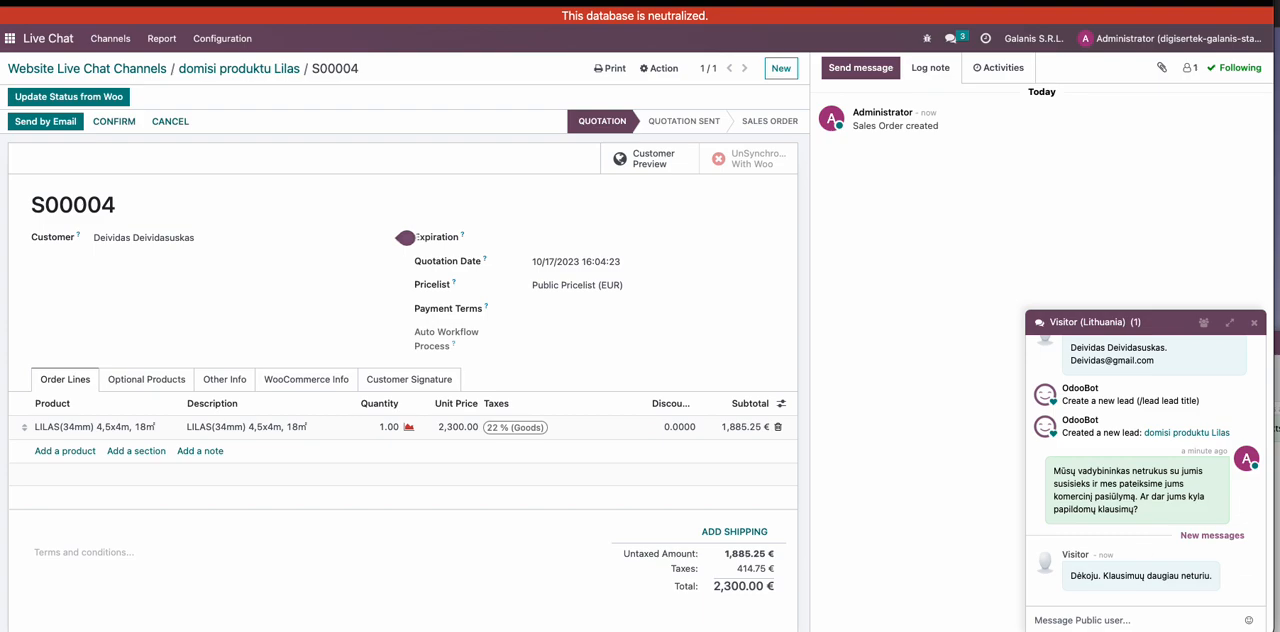
- Reply to the visitor with the canned response Viso, send it and close the chat window
left_click(1042, 619)
type(":")
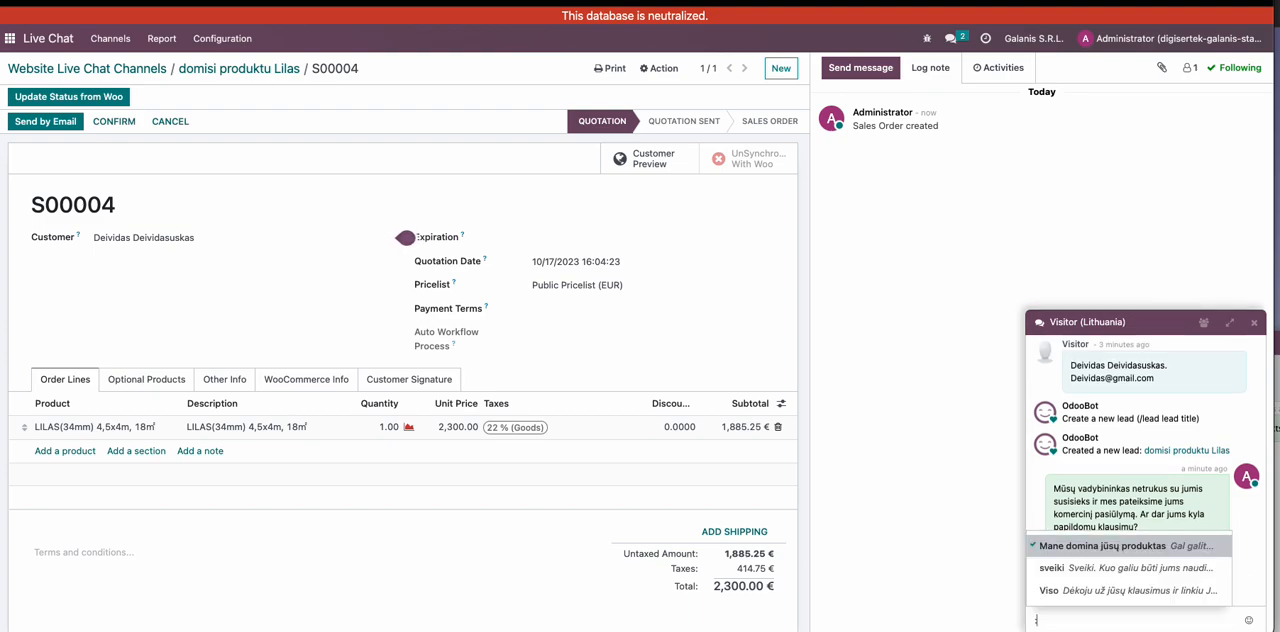
left_click(1079, 591)
key("Return")
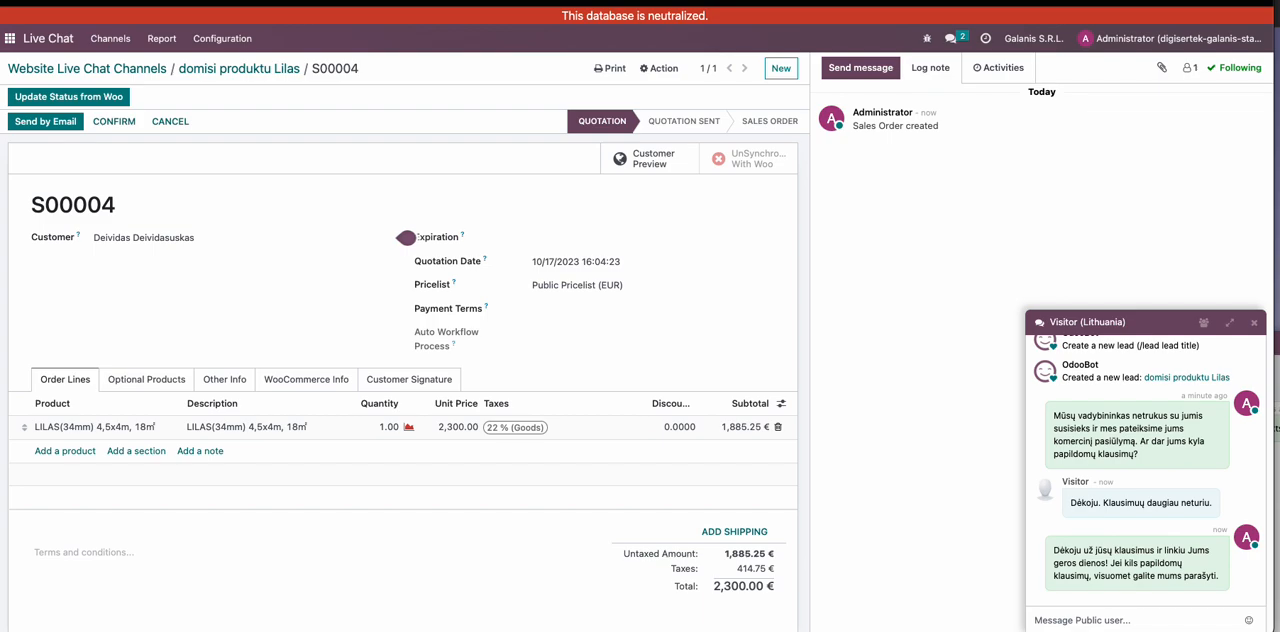
left_click(1253, 324)
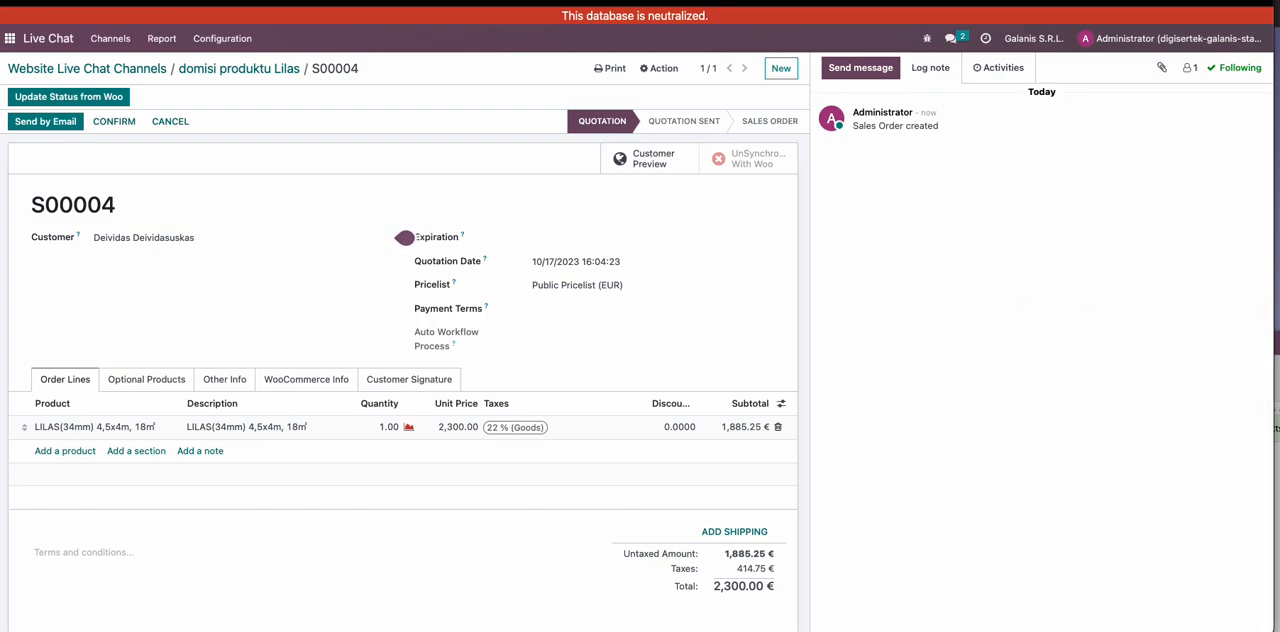
- Open the session list of the Interneto IT parduotuve live chat channel and dismiss the visitor's chat window whenever it pops up
left_click(9, 38)
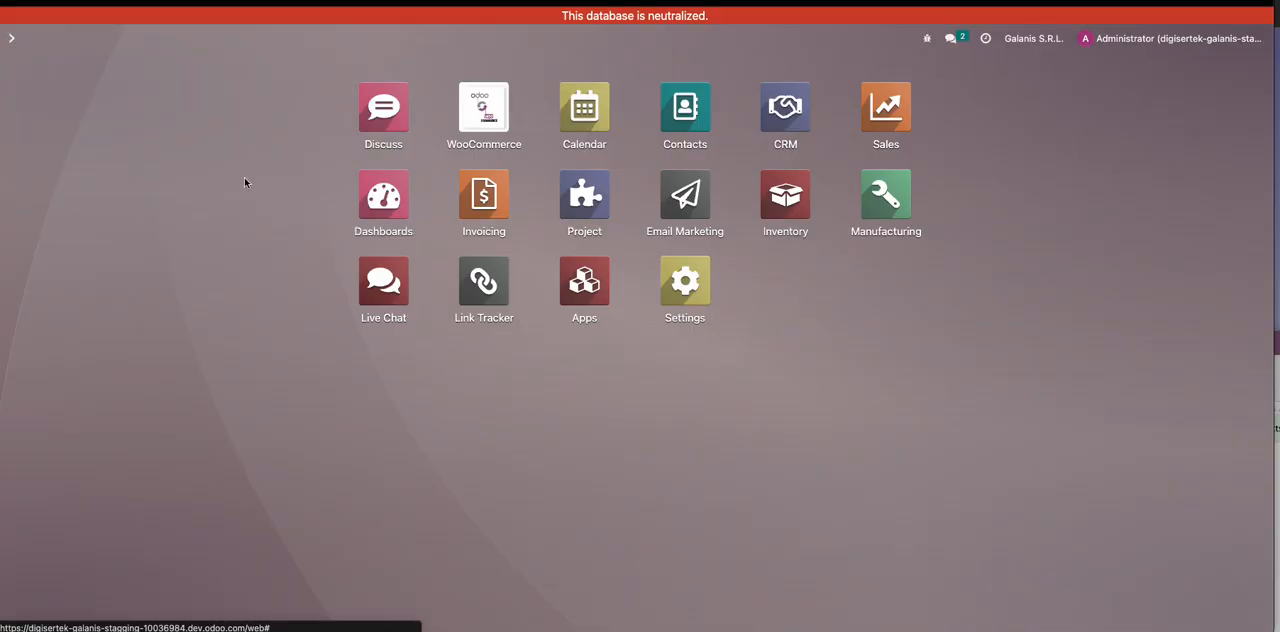
left_click(386, 291)
left_click(188, 149)
left_click(1035, 137)
left_click(1072, 577)
left_click_drag(1072, 577, 1208, 589)
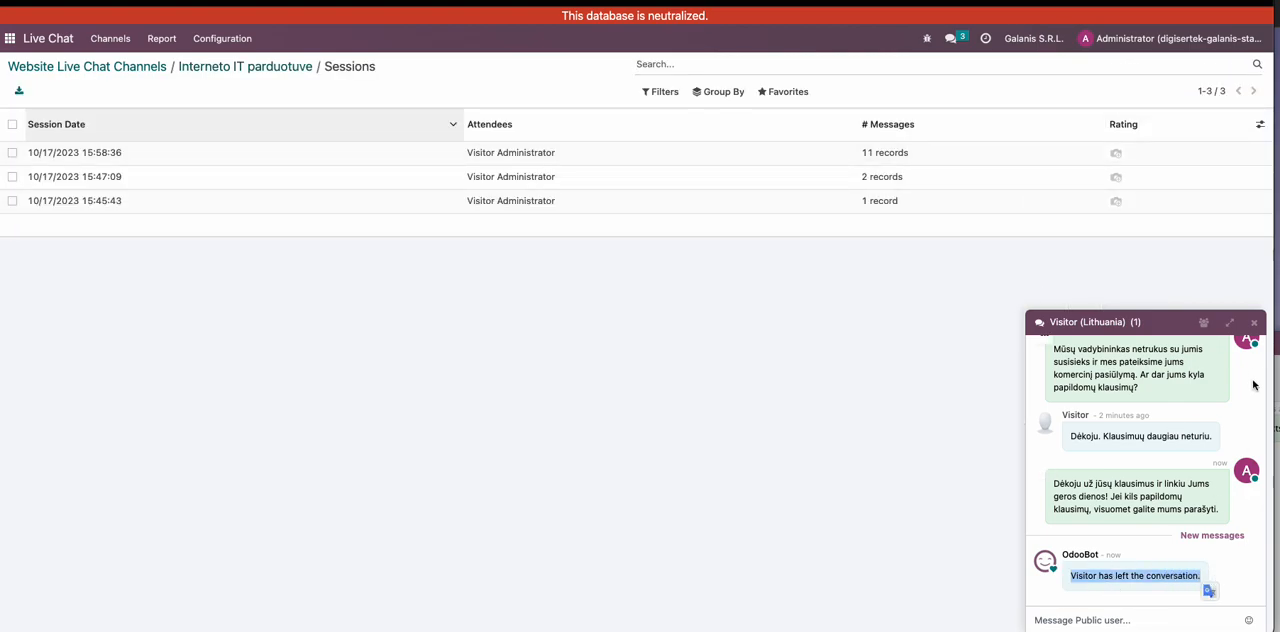
left_click(1254, 324)
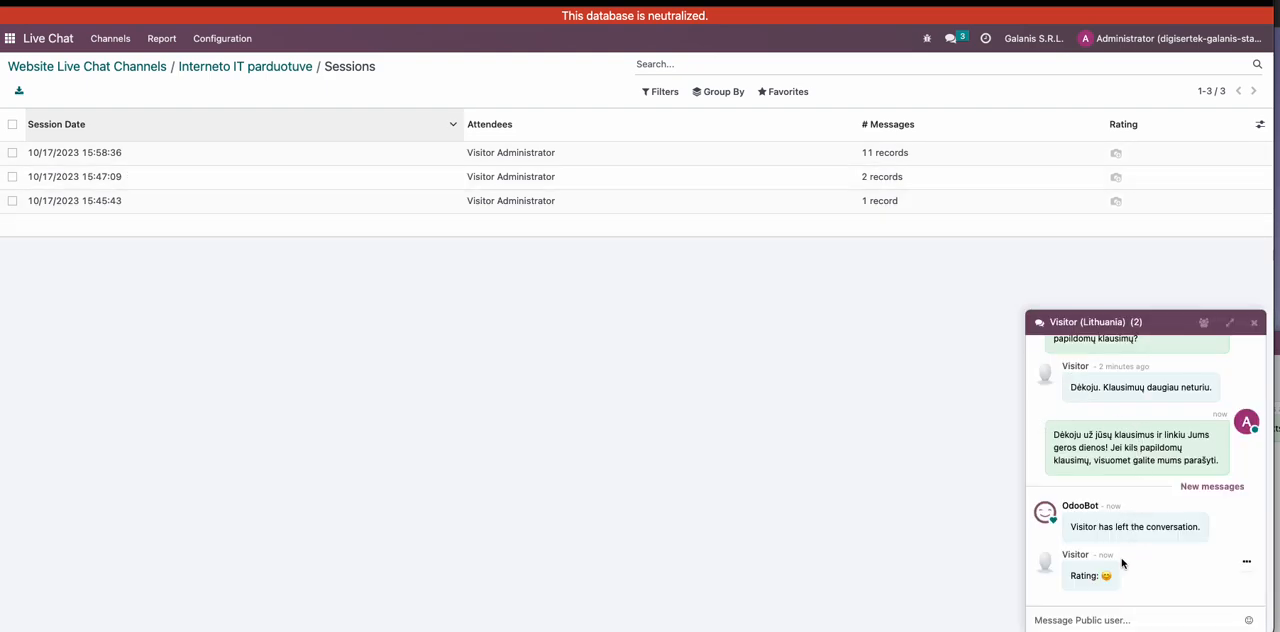
left_click(1254, 323)
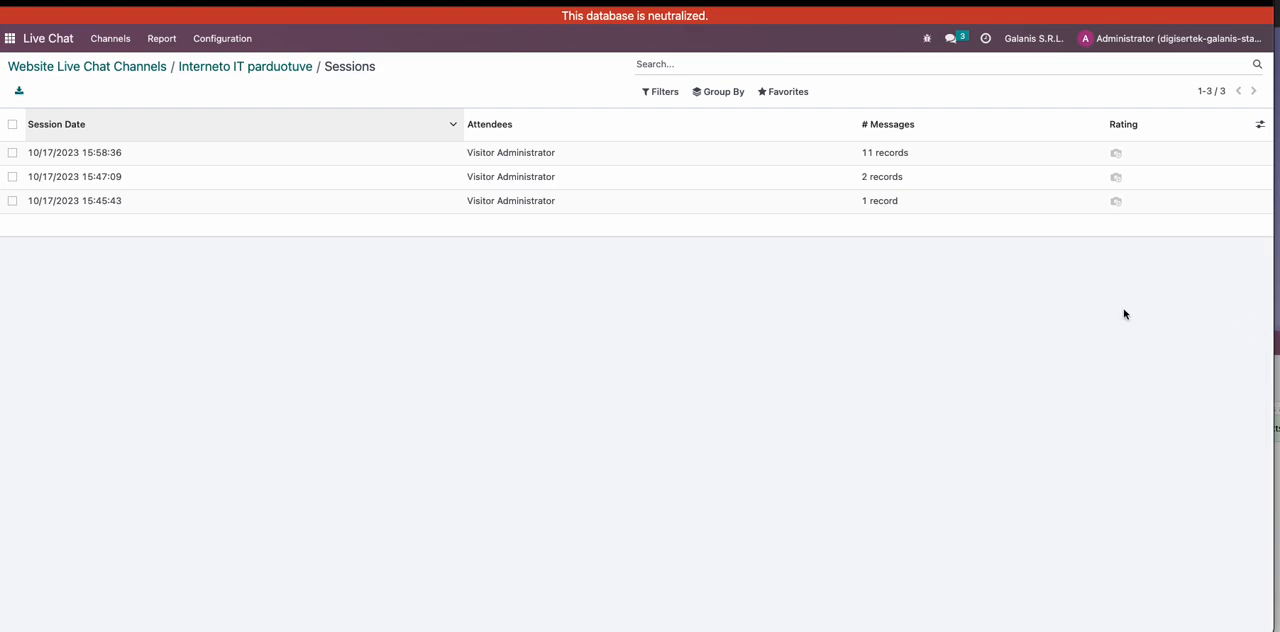
- Open the session of 10/17/2023 15:58:36 and review its rating and full message history
left_click(320, 157)
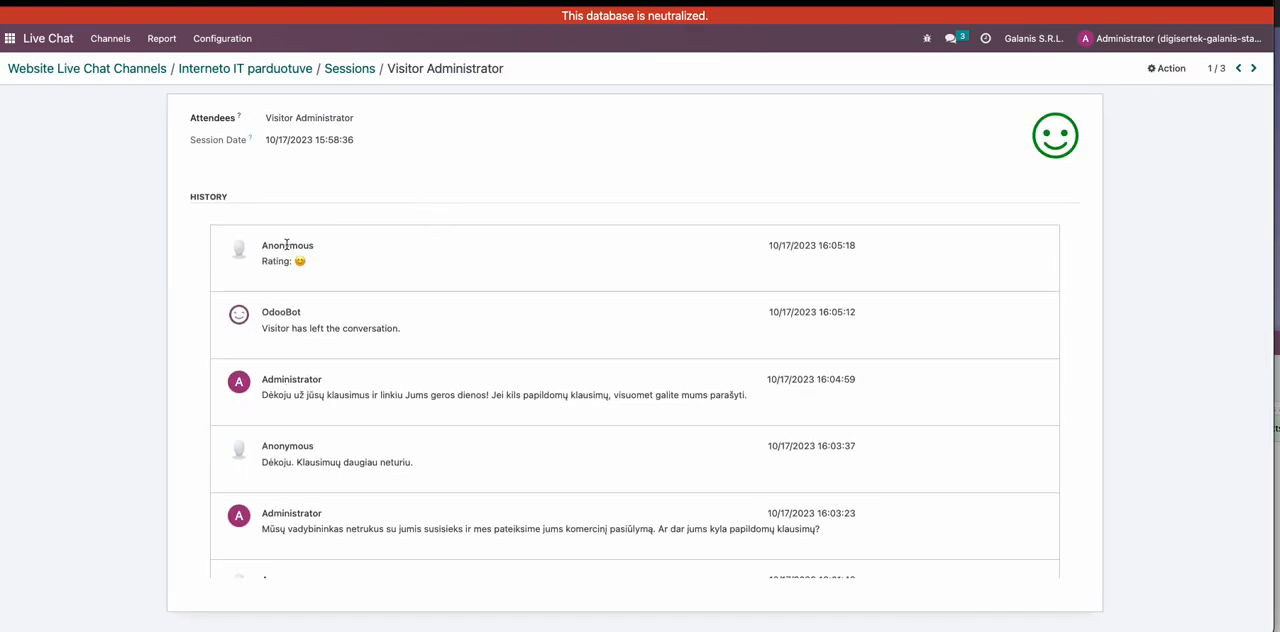
scroll(497, 400, "down", 3)
scroll(494, 415, "down", 5)
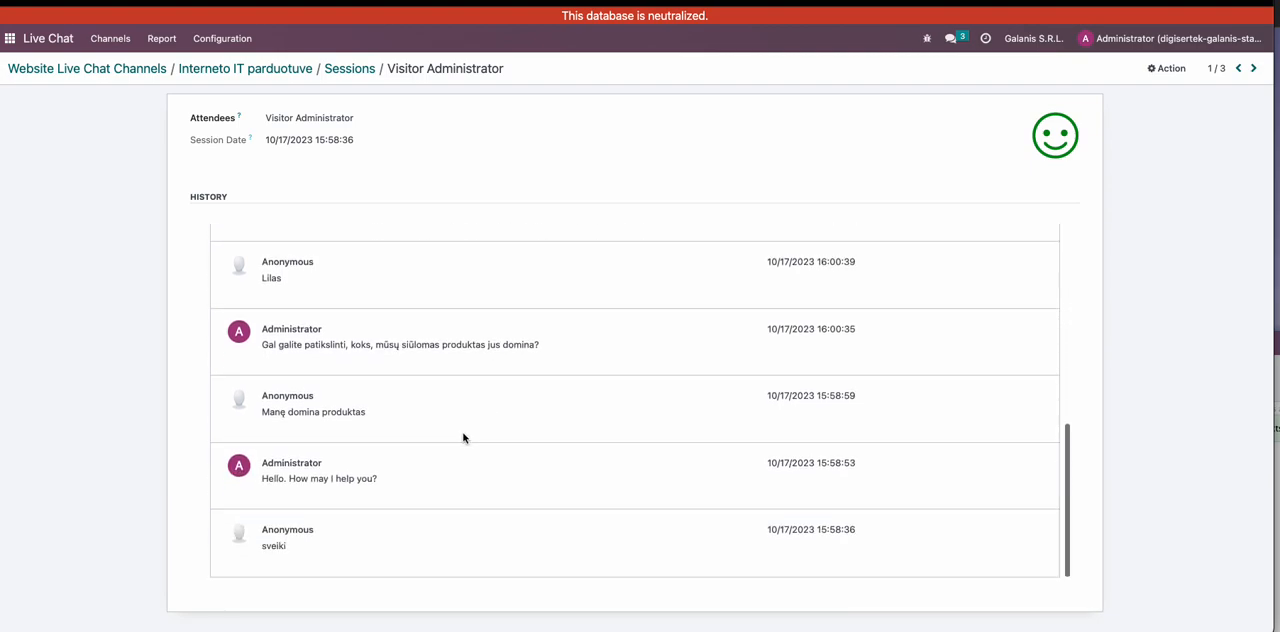
scroll(466, 434, "up", 10)
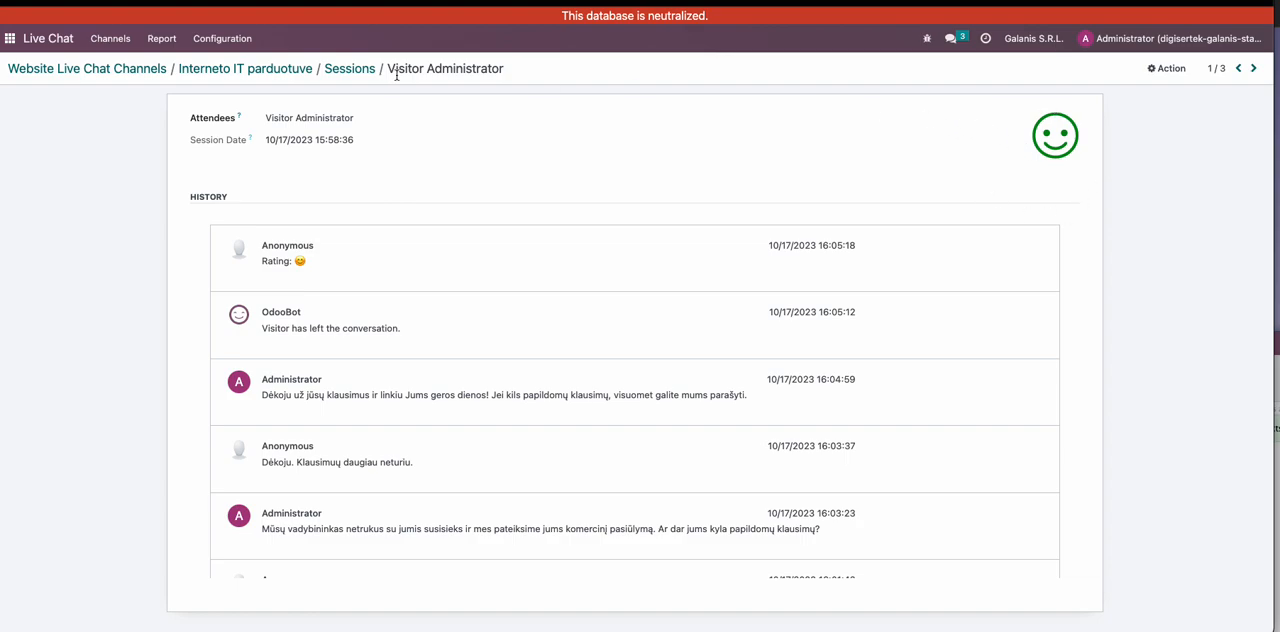
- Return to the Website Live Chat Channels overview and look at the available configuration options
left_click(45, 72)
left_click(221, 42)
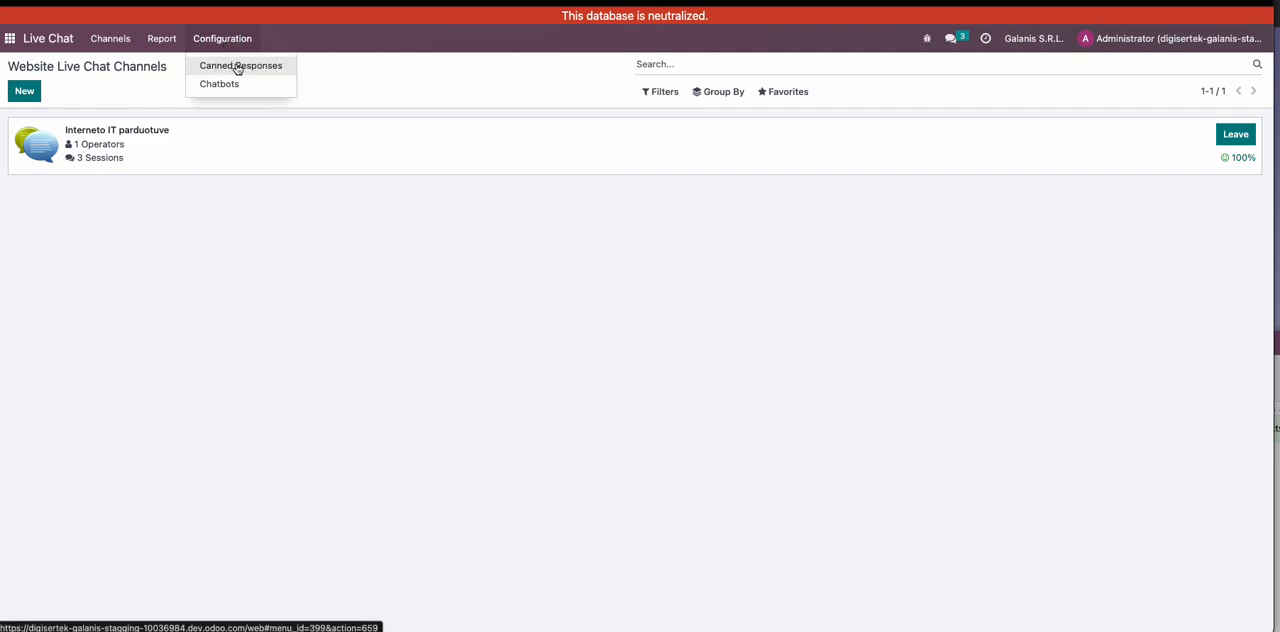
left_click(143, 82)
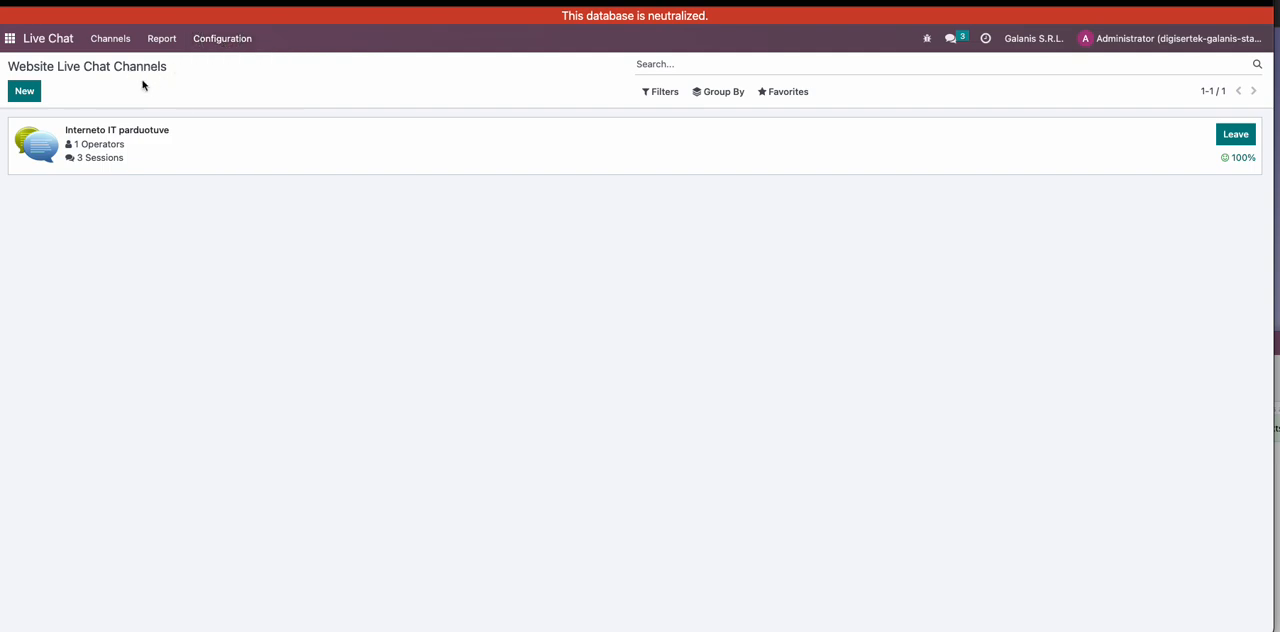